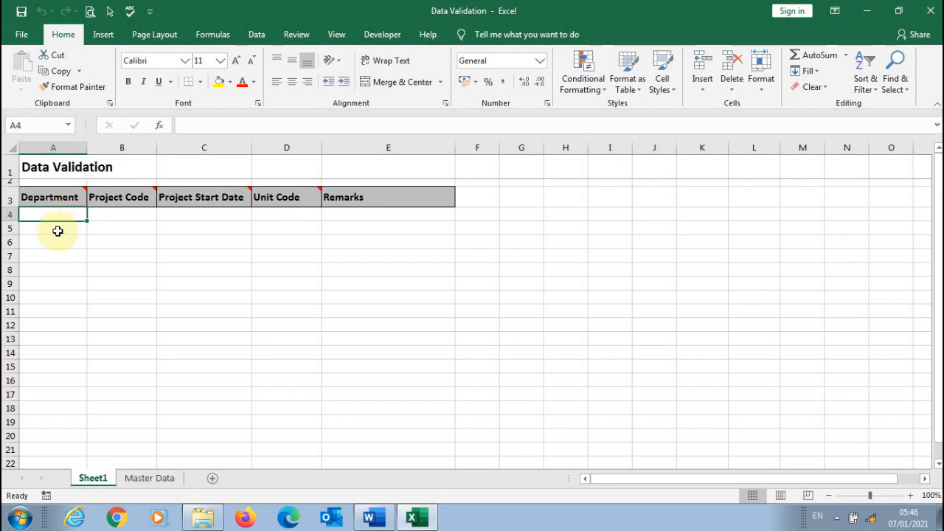
click(189, 212)
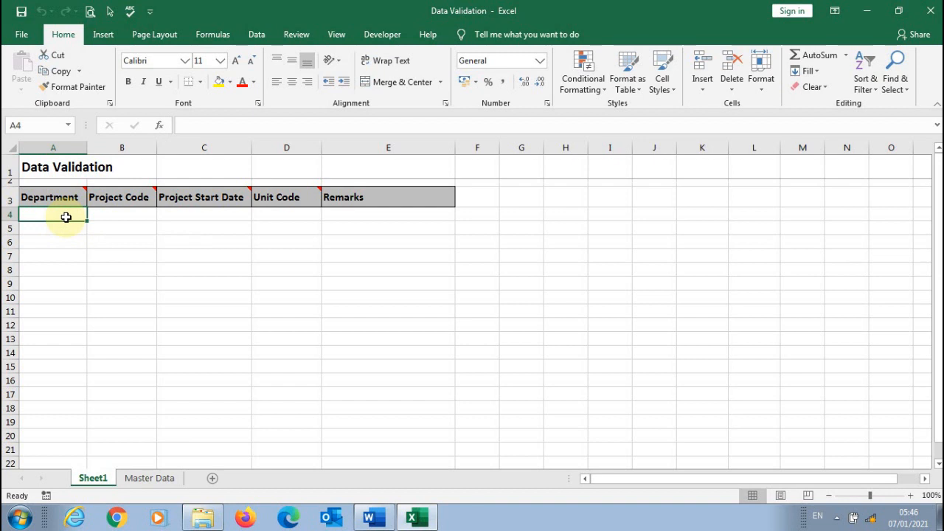
drag(65, 216, 55, 313)
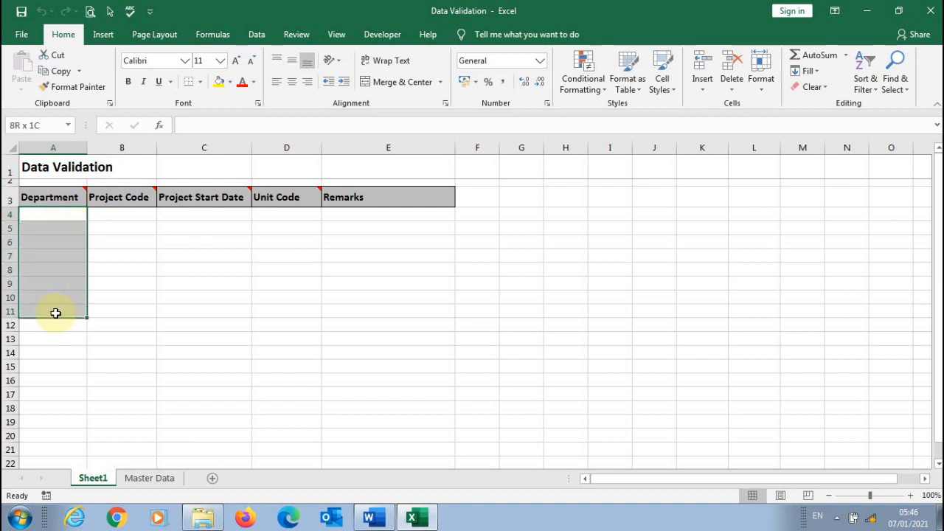
Add a List data validation to Department cell A4 with the source "Cloth, Electronic" and check its dropdown
click(76, 221)
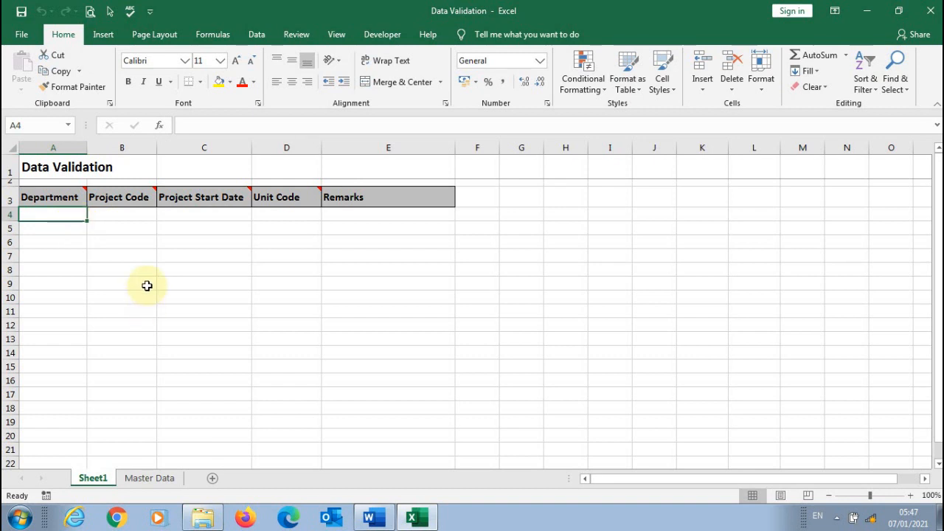
click(255, 34)
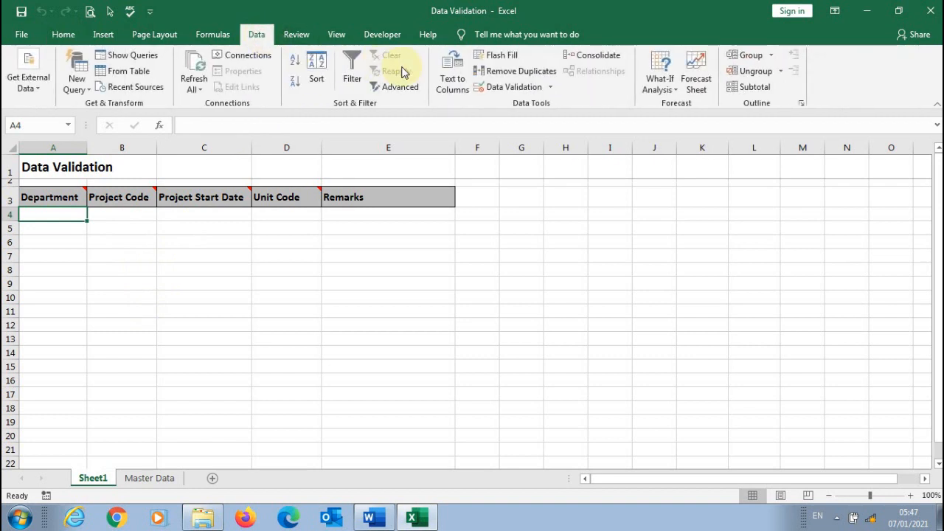
click(498, 89)
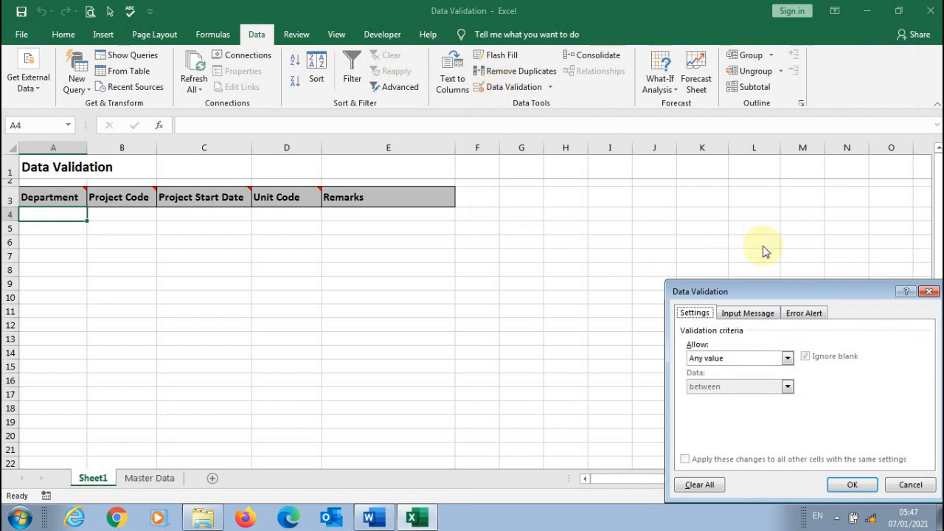
drag(776, 281, 561, 204)
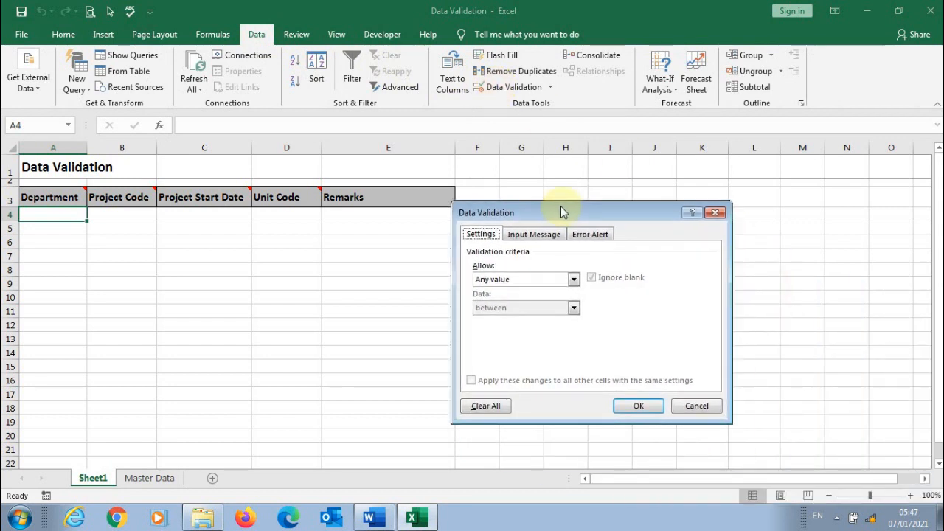
click(492, 284)
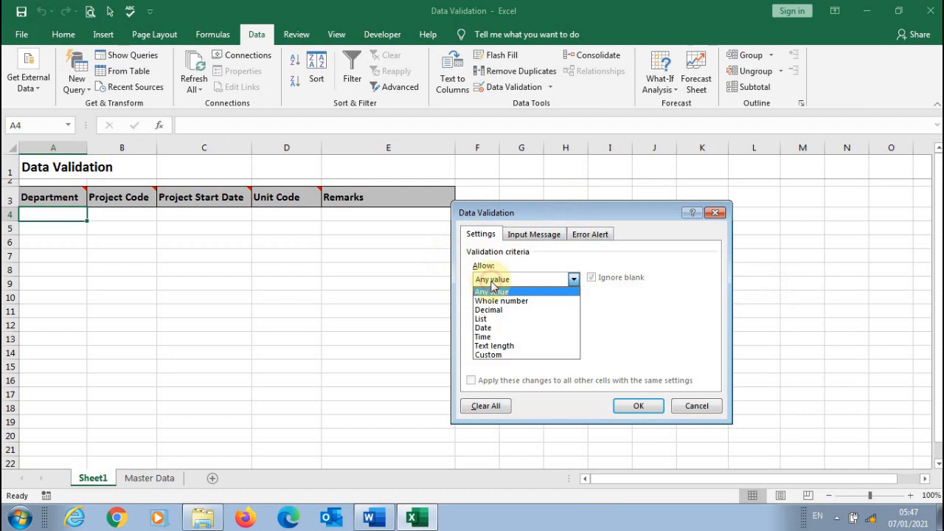
click(487, 319)
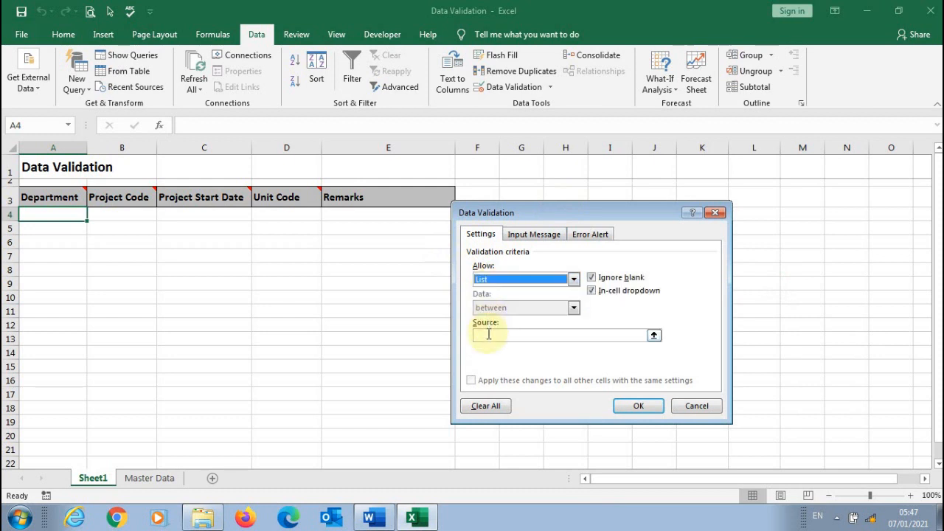
click(488, 334)
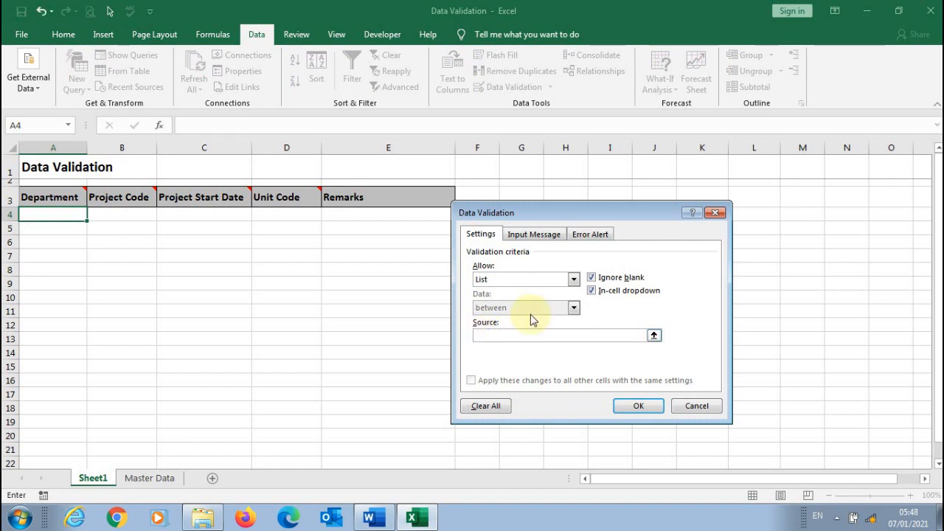
text(Cloth, Electronic)
click(640, 407)
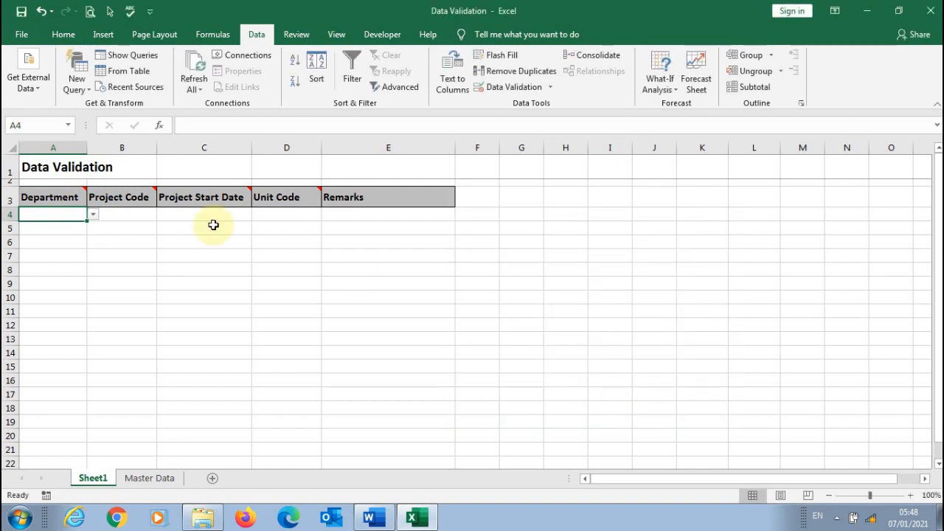
click(94, 213)
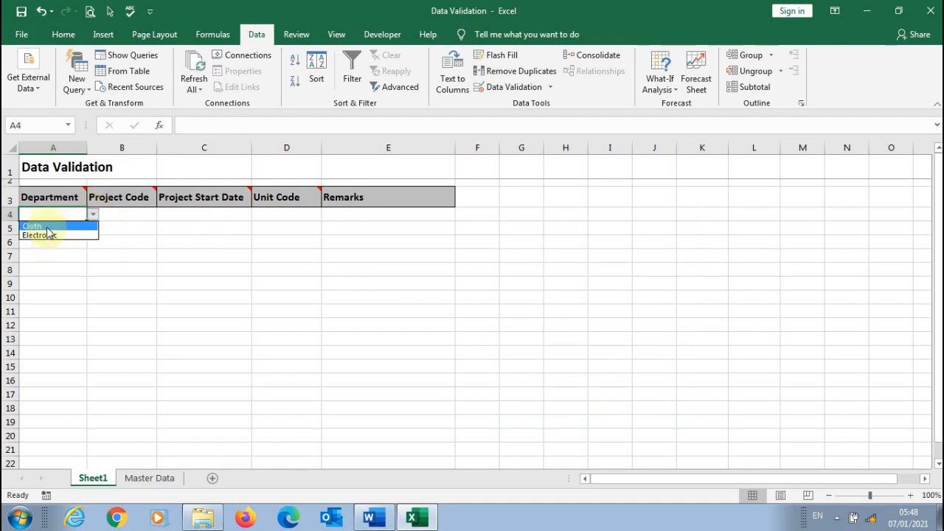
key(Escape)
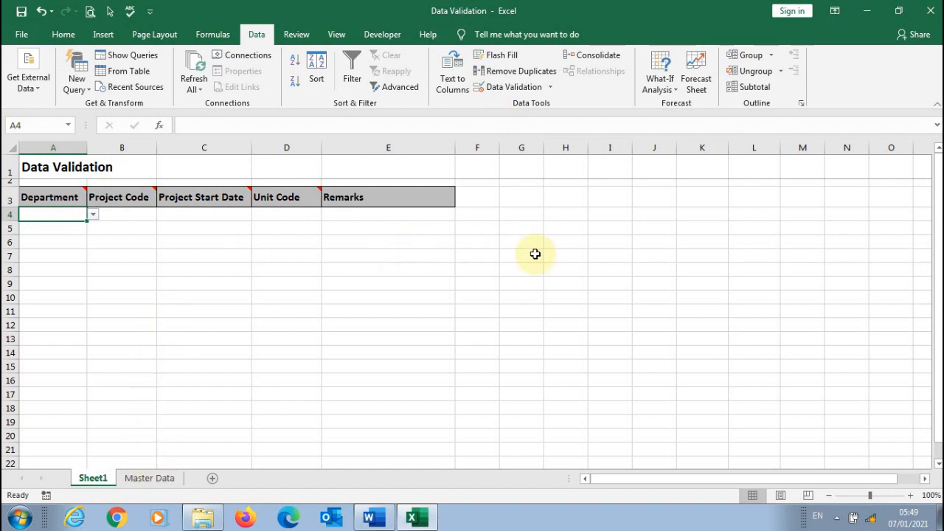
Replace the validation source of cell A4 with the department range B3:B5 on the Master Data sheet and check the dropdown
click(149, 483)
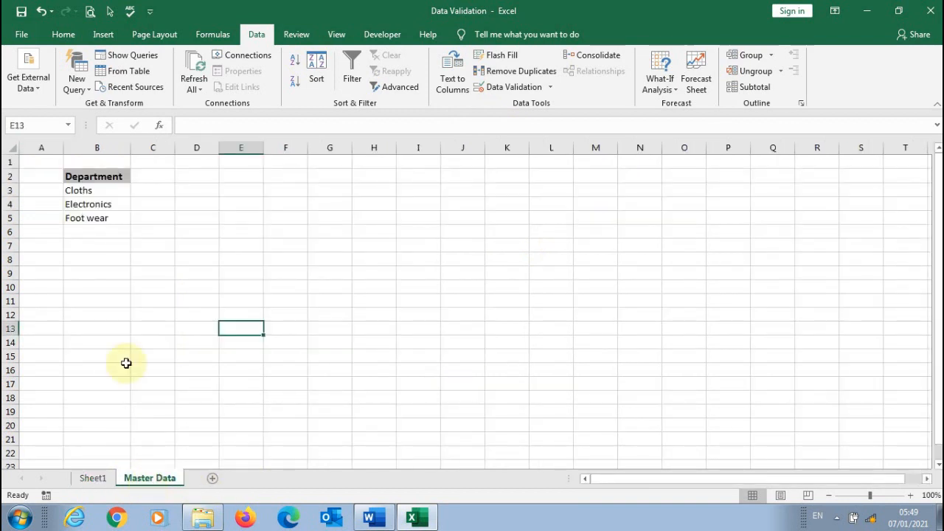
click(106, 195)
drag(105, 195, 105, 216)
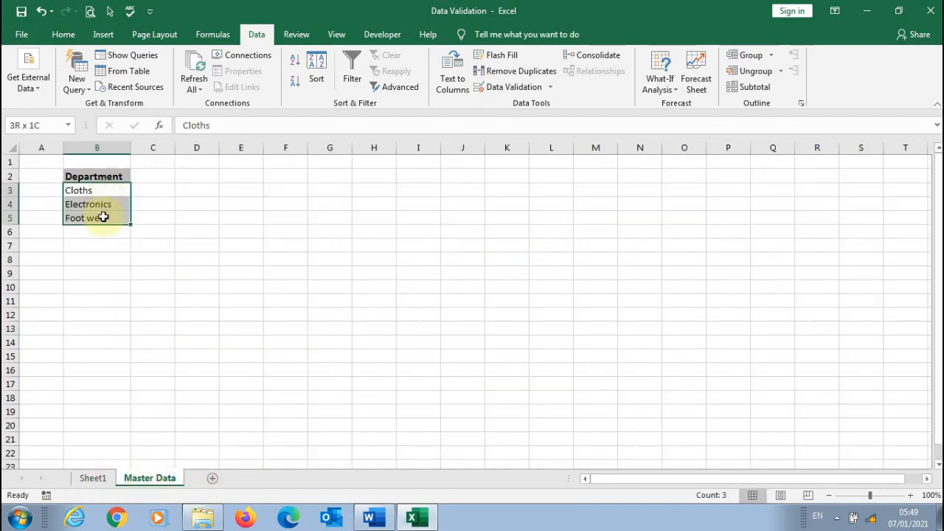
click(93, 477)
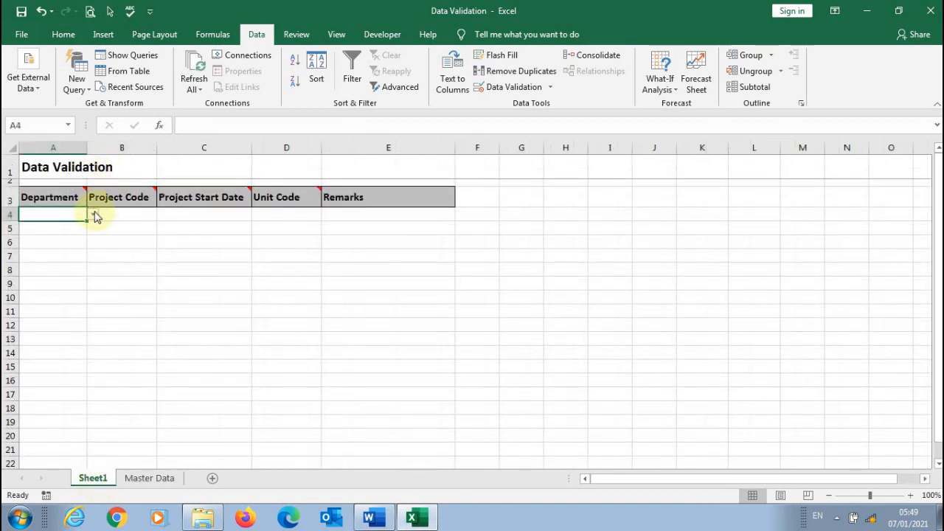
click(507, 86)
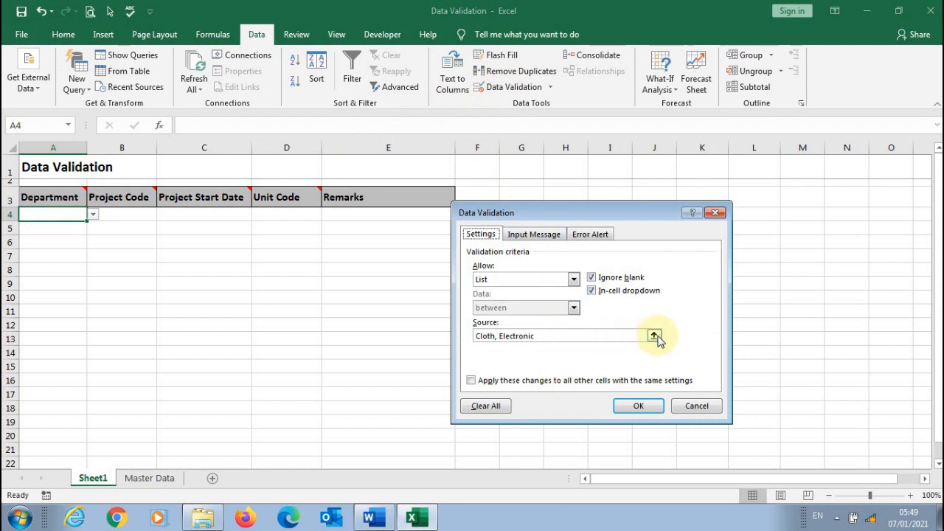
drag(534, 335, 468, 336)
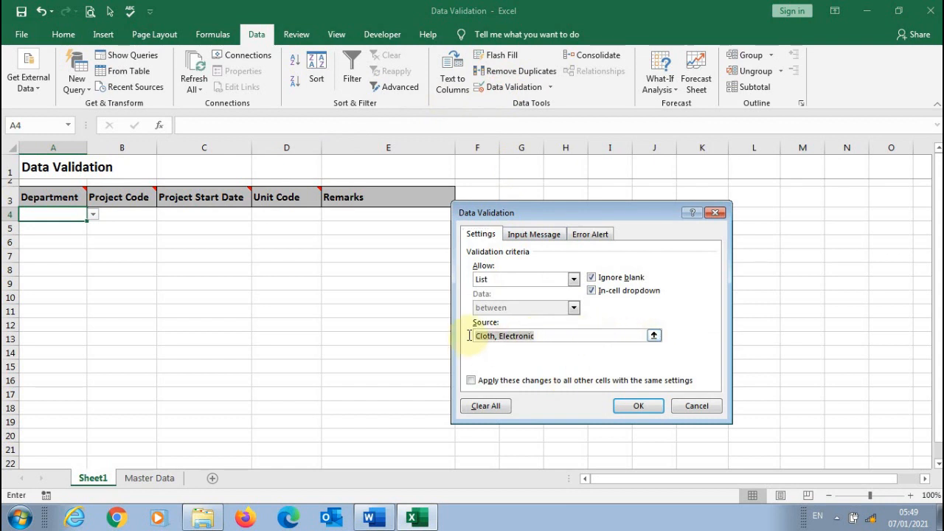
click(653, 336)
click(150, 478)
drag(99, 190, 97, 219)
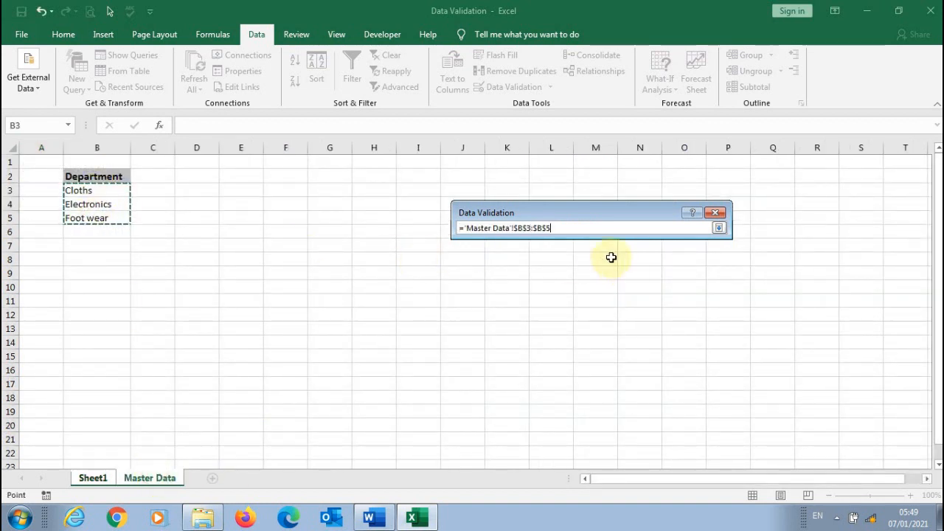
click(719, 229)
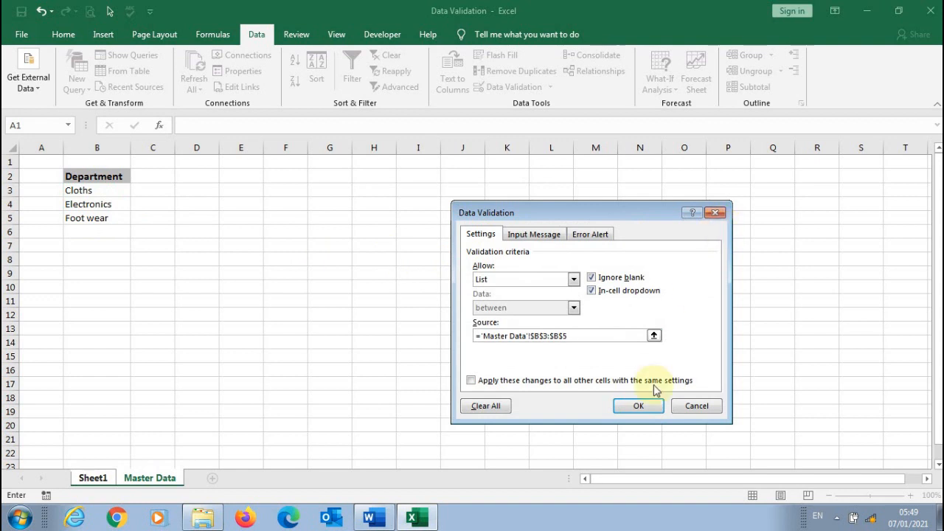
click(638, 405)
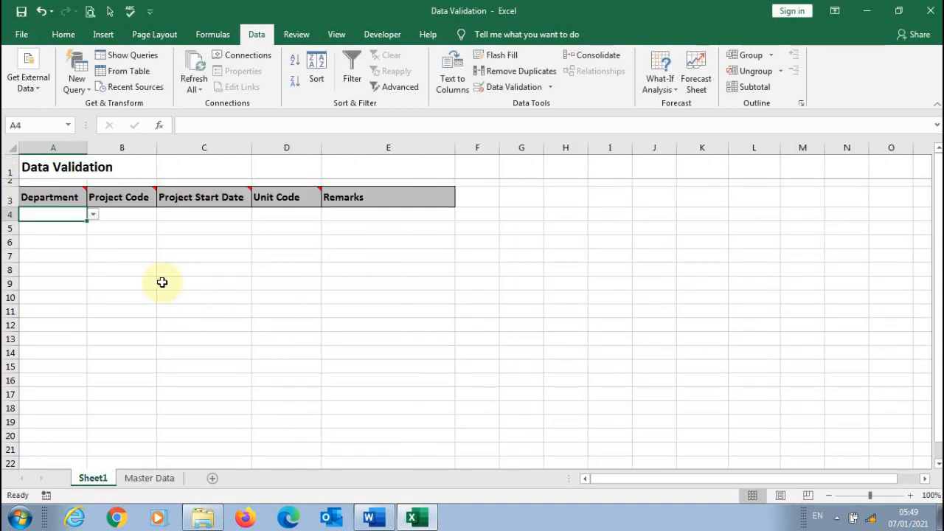
click(93, 214)
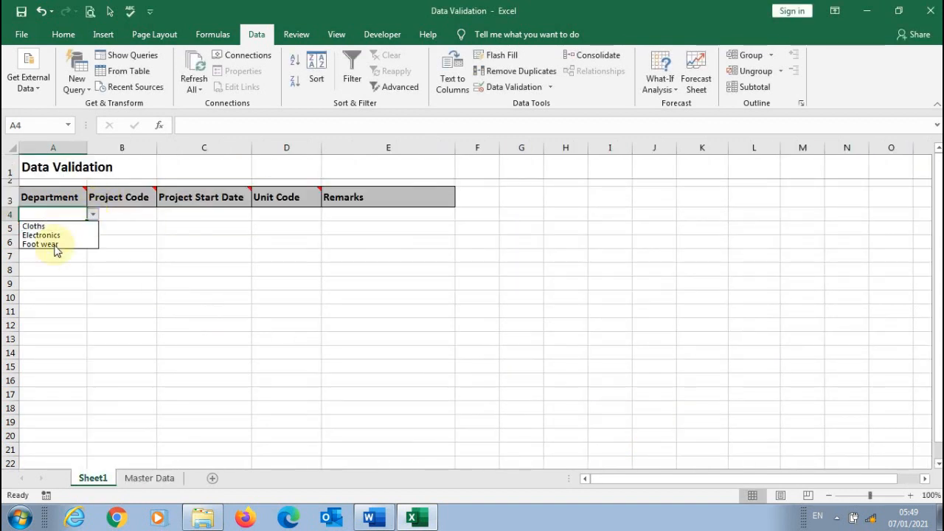
click(143, 267)
Enter "New" in cell B6 below the Master Data department list and check the dropdown of cell A4 on Sheet1
click(147, 481)
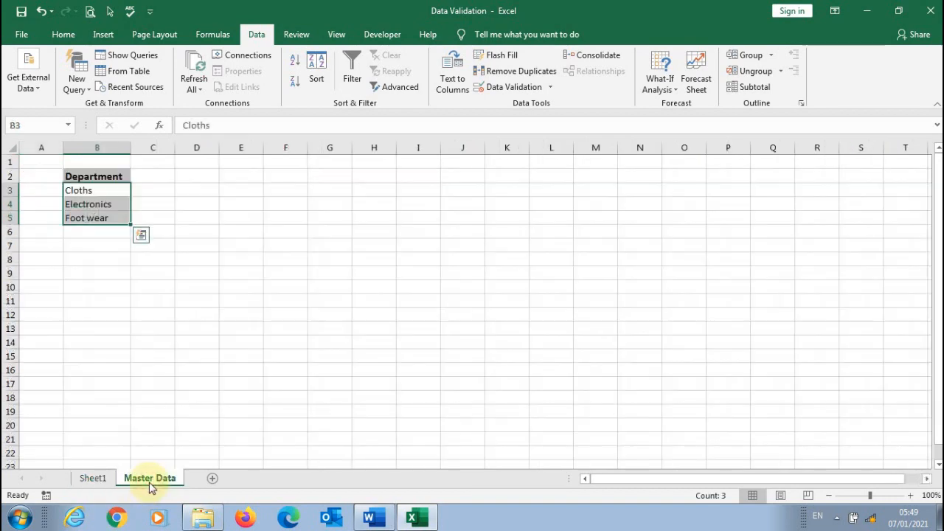
click(96, 232)
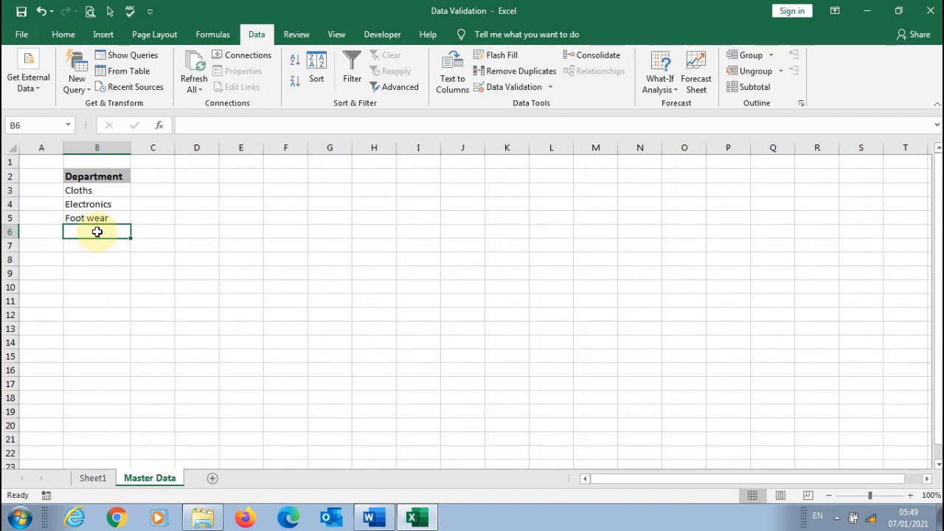
text(New)
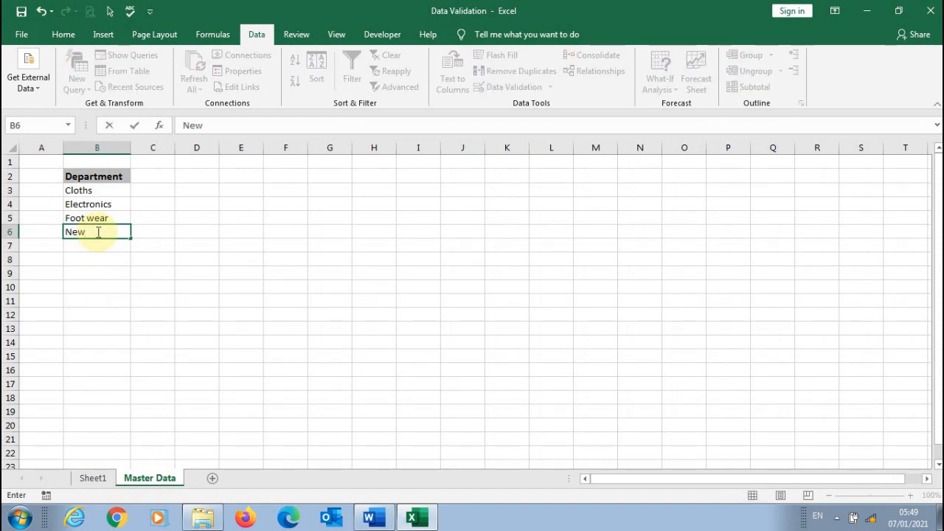
key(Return)
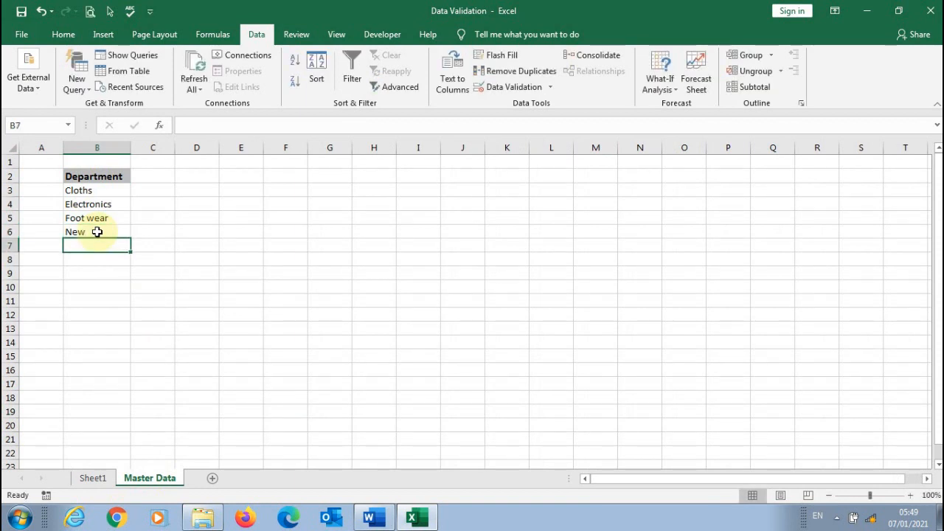
click(92, 479)
click(92, 214)
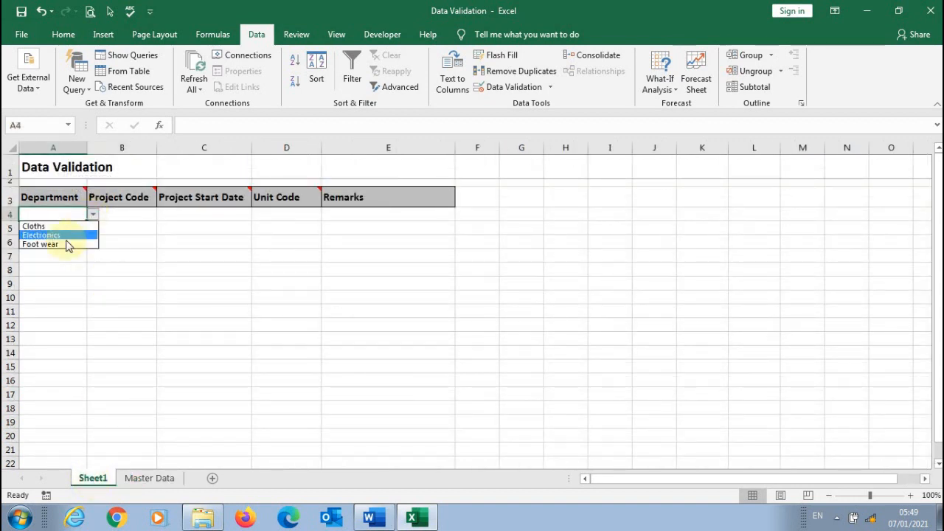
click(65, 273)
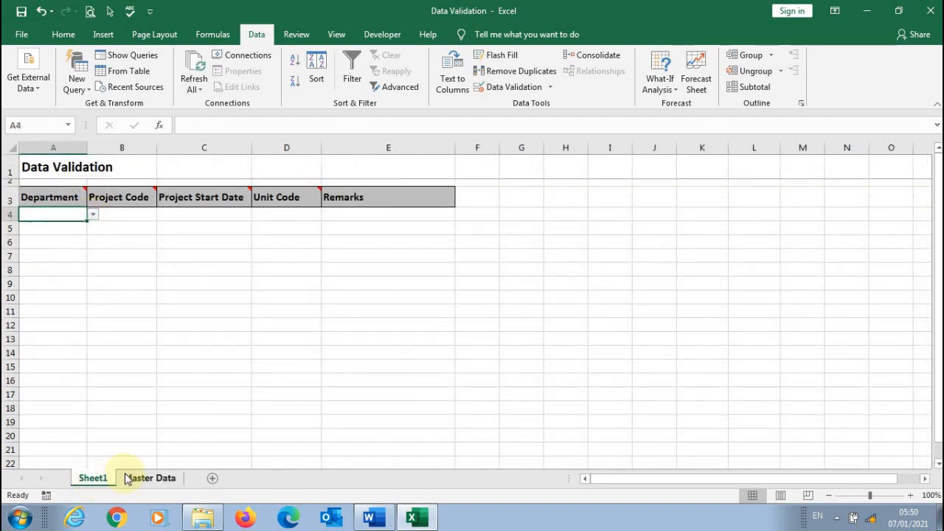
Clear the "New" entry from cell B6 on the Master Data sheet
click(127, 479)
click(75, 234)
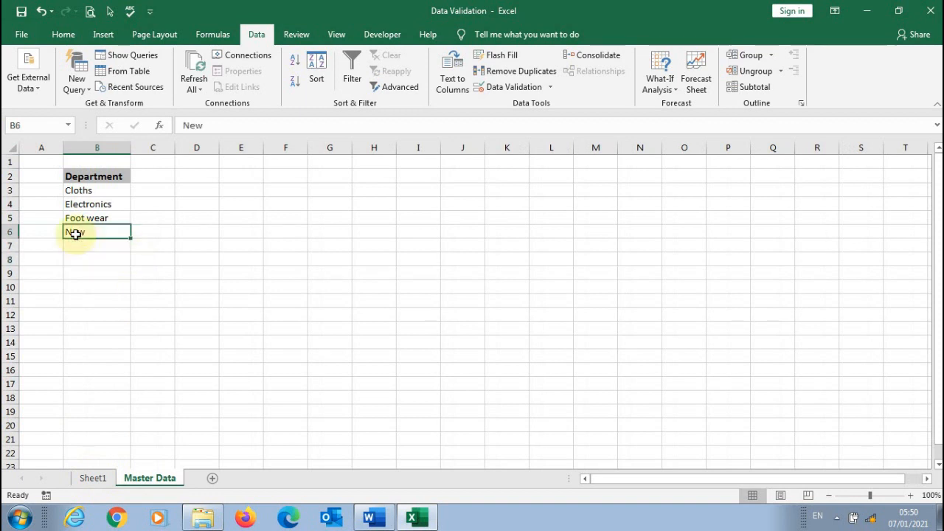
key(Delete)
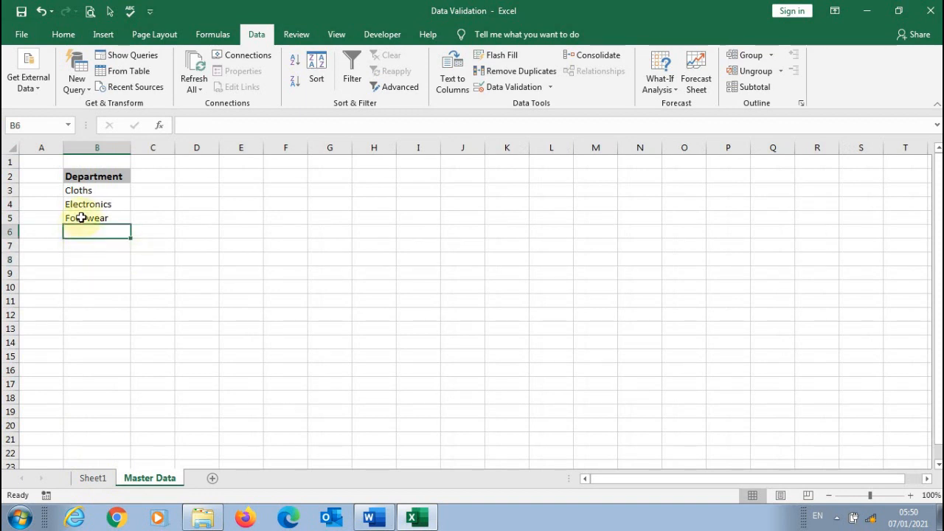
Insert a row above Foot wear on the Master Data sheet and copy Foot wear into the new cell B5
click(81, 215)
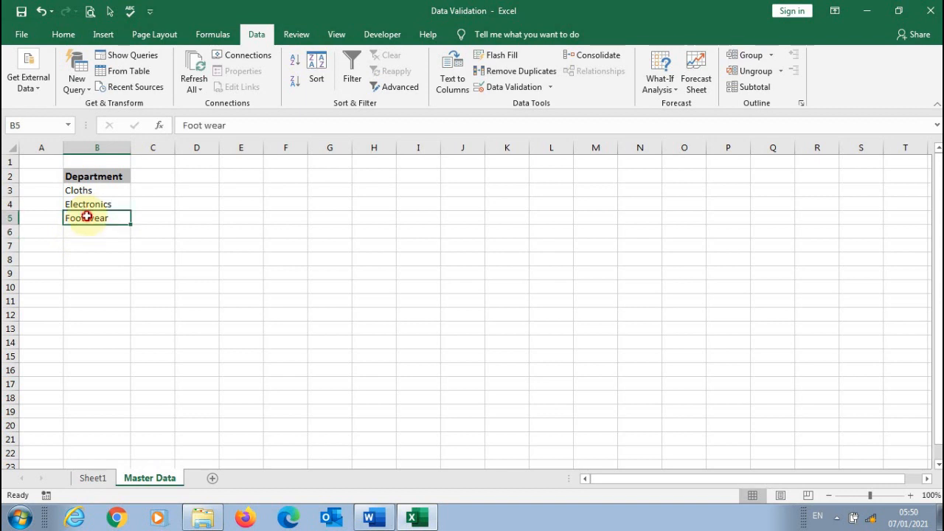
click(9, 218)
right_click(9, 218)
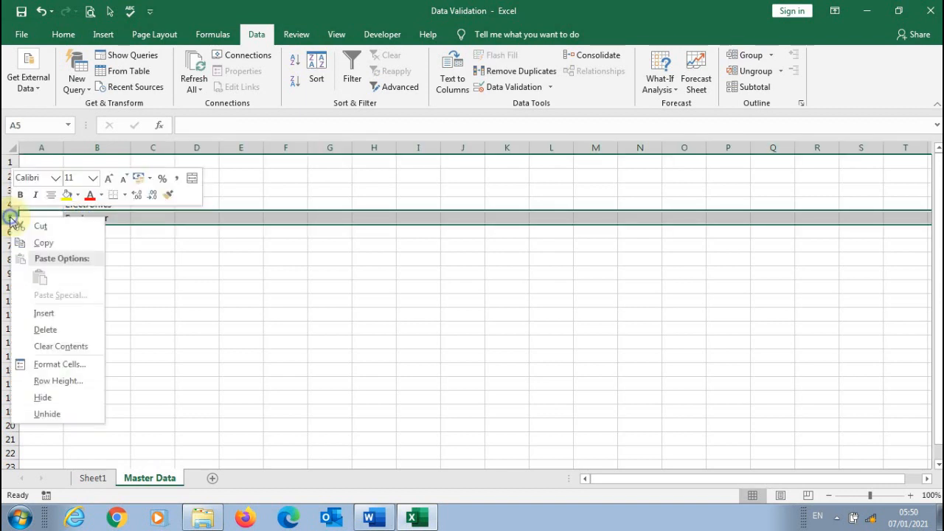
click(42, 314)
click(87, 232)
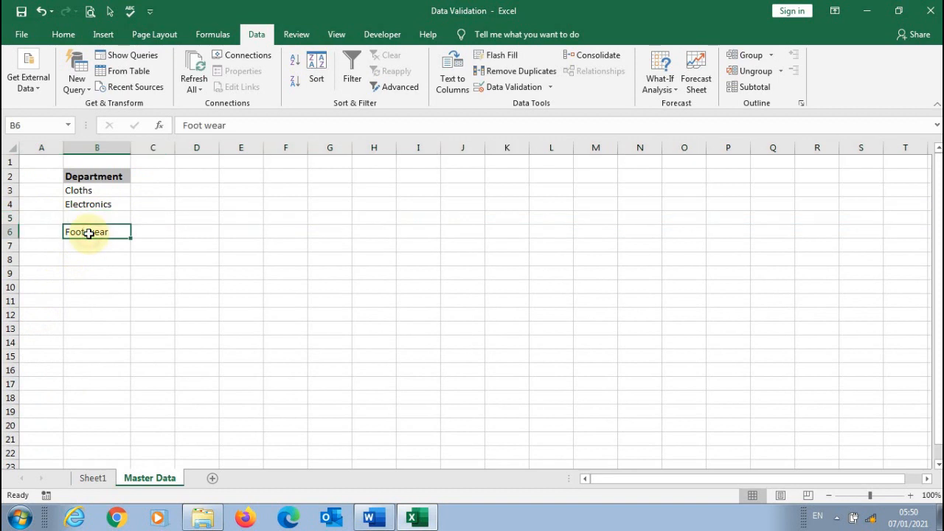
key(ctrl+c)
key(Up)
key(Return)
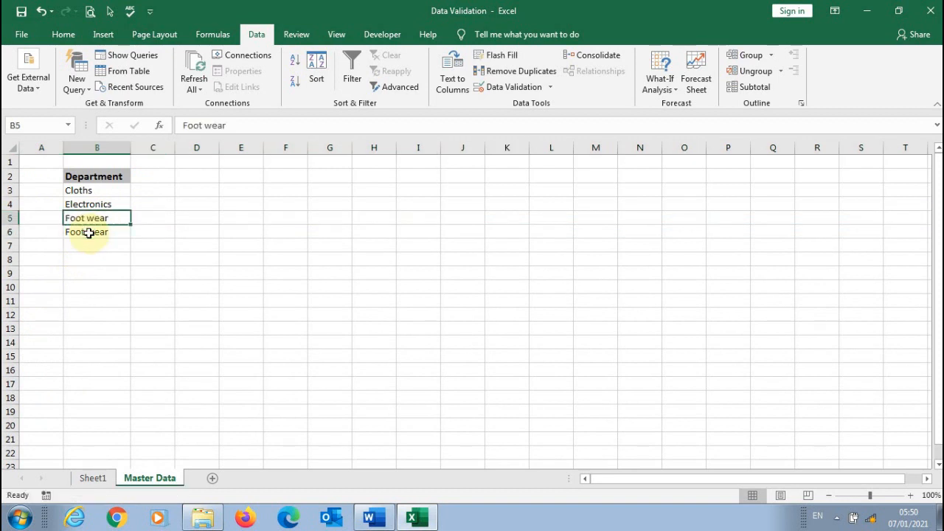
Replace the duplicate Foot wear in cell B6 with "New" and check the dropdown of cell A4 on Sheet1
click(88, 232)
text(New)
key(Return)
click(87, 479)
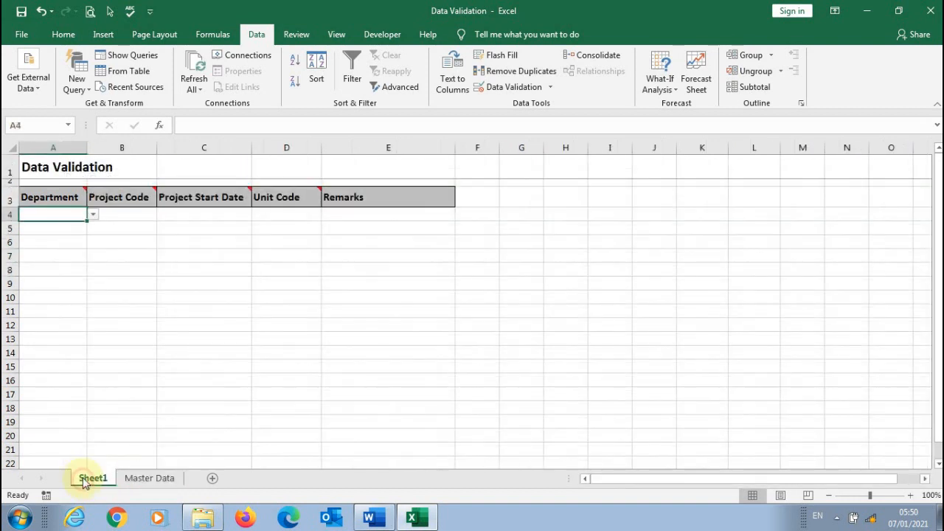
click(93, 216)
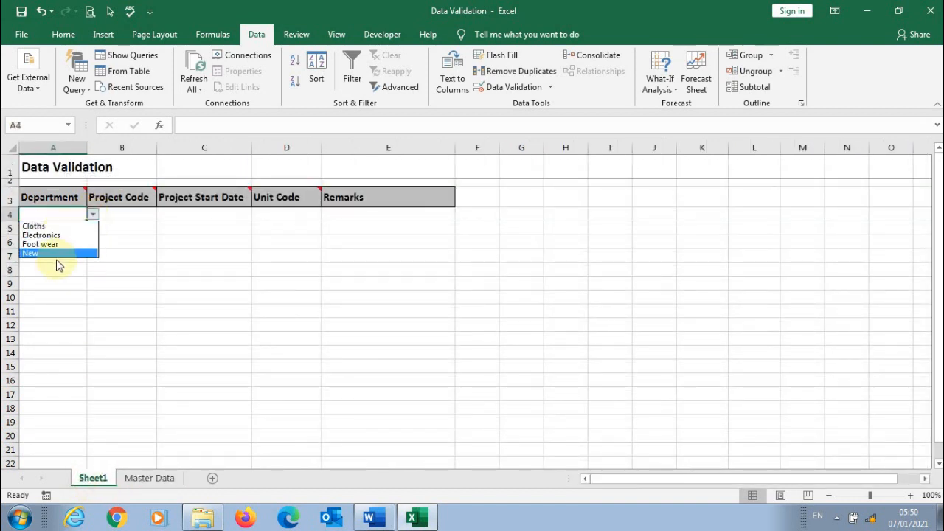
Undo the "New" entry, the Foot wear copy and the row insertion in the Master Data department list
click(147, 483)
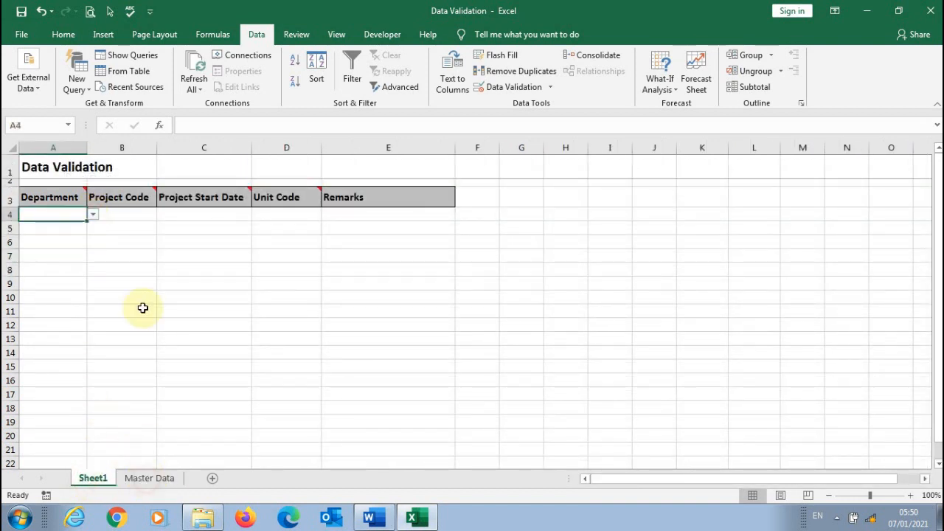
click(144, 478)
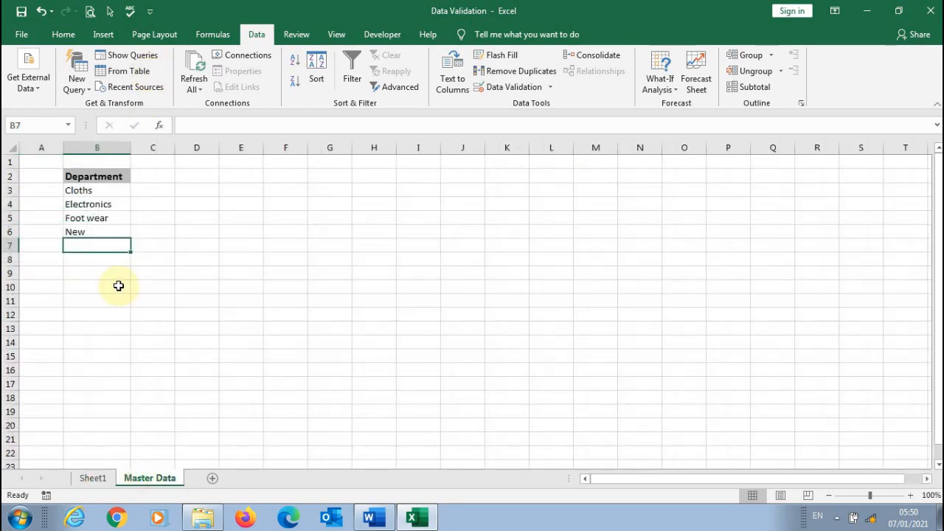
key(ctrl+z)
key(ctrl+z)
key(ctrl+z)
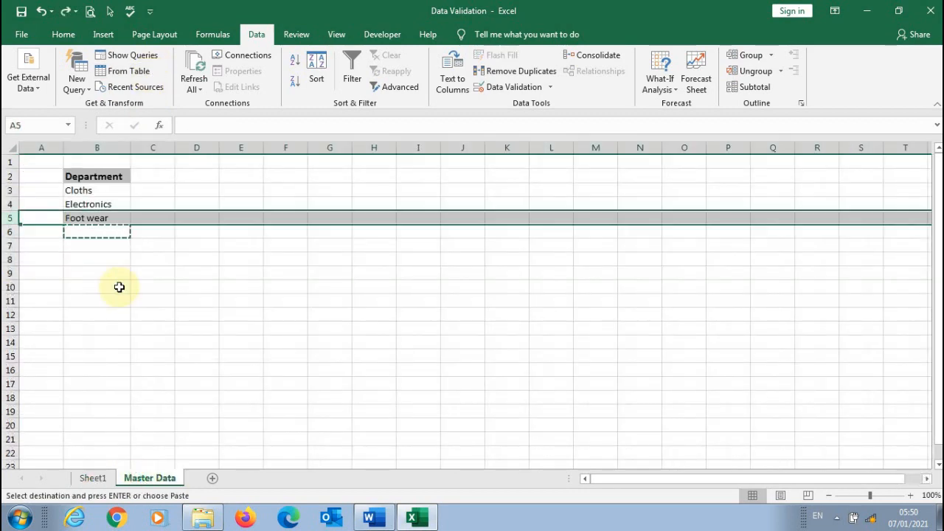
click(135, 289)
key(Escape)
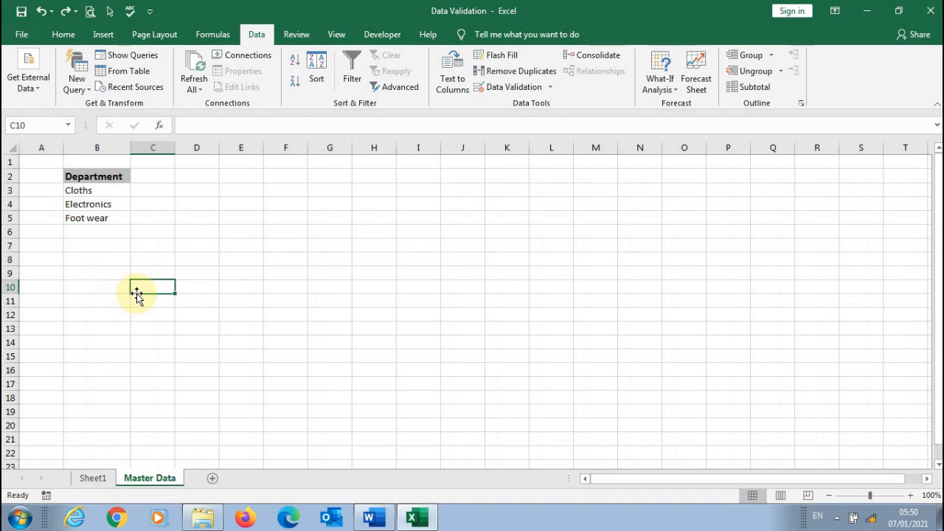
Copy the department entries B3:B5 on the Master Data sheet to D1 and fit column D's width to its contents
drag(112, 191, 107, 215)
key(ctrl+q)
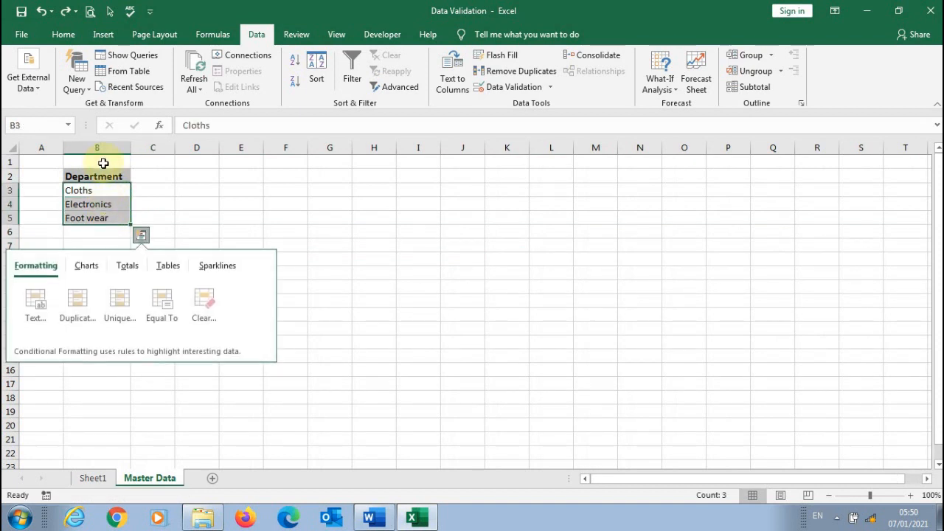
key(Escape)
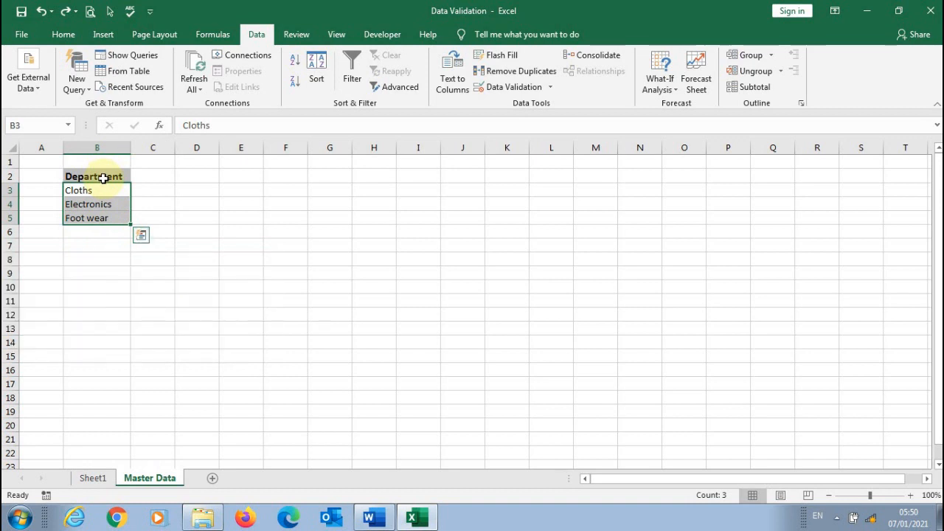
key(ctrl+c)
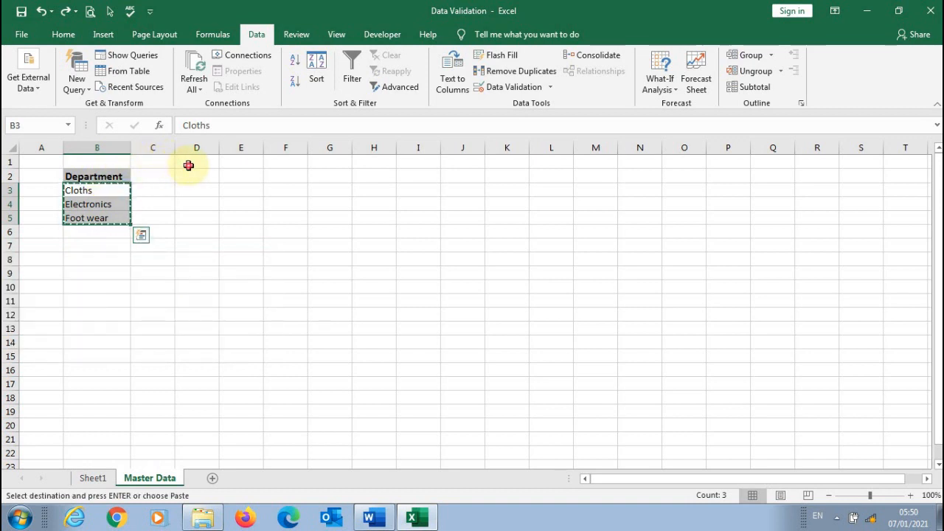
click(188, 163)
key(ctrl+v)
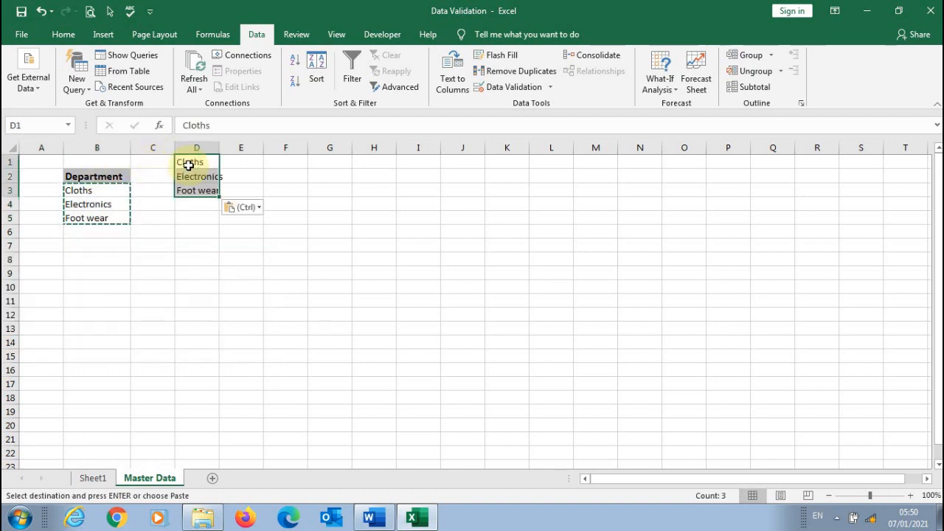
click(207, 230)
double_click(219, 147)
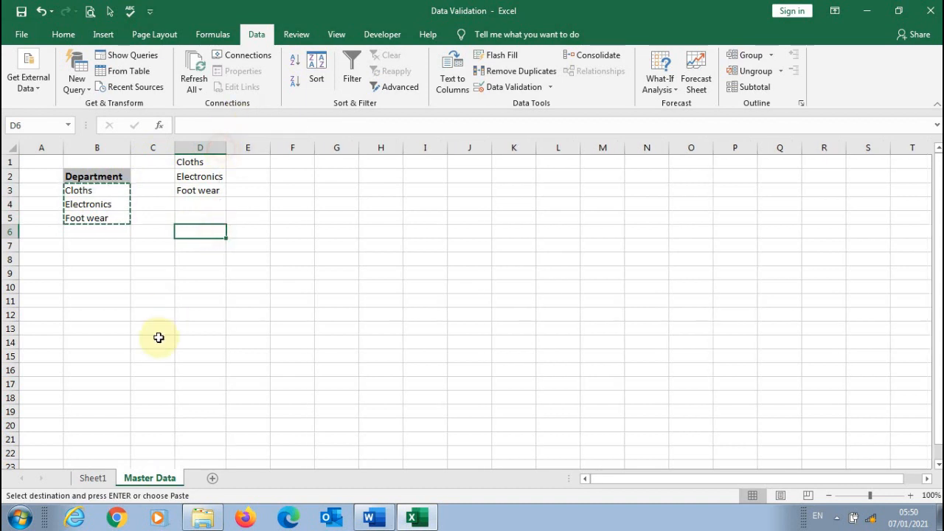
Set the list source of cell A4's validation on Sheet1 to the whole column D of Master Data and check its dropdown
click(94, 476)
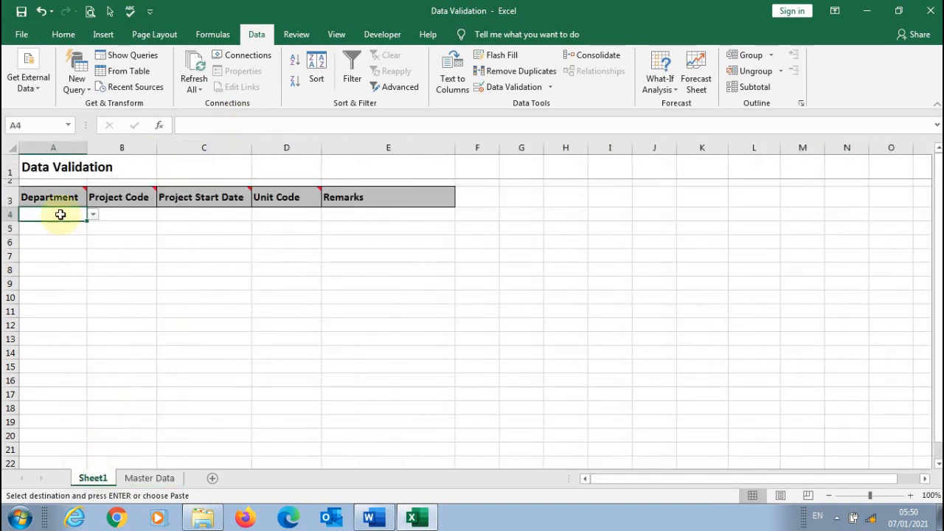
click(93, 213)
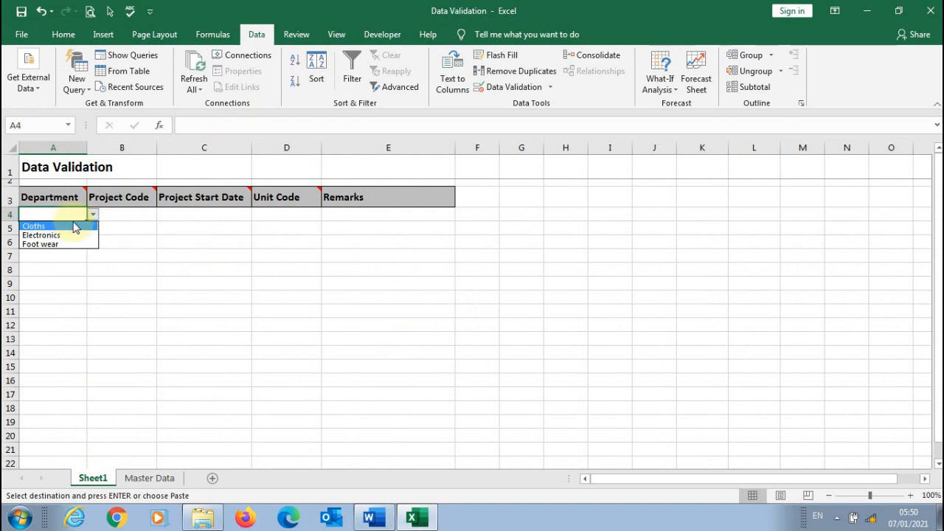
click(538, 89)
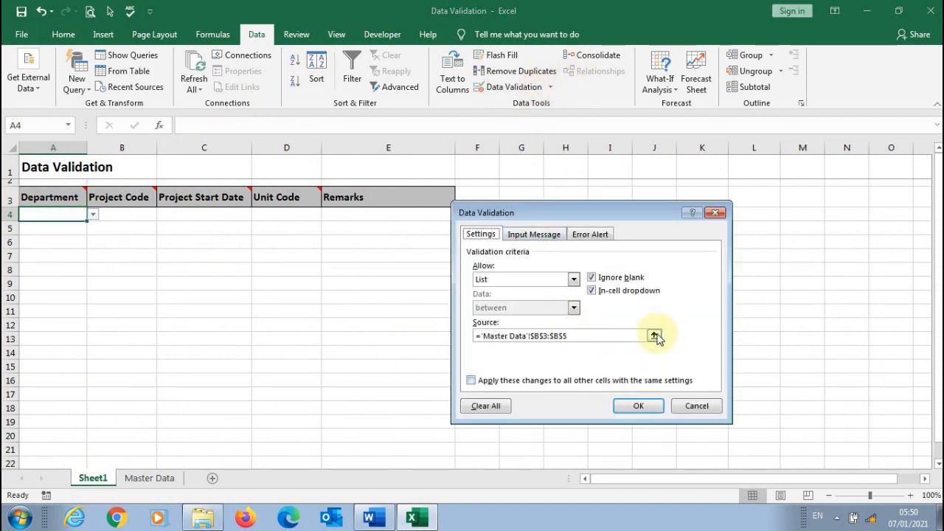
click(653, 336)
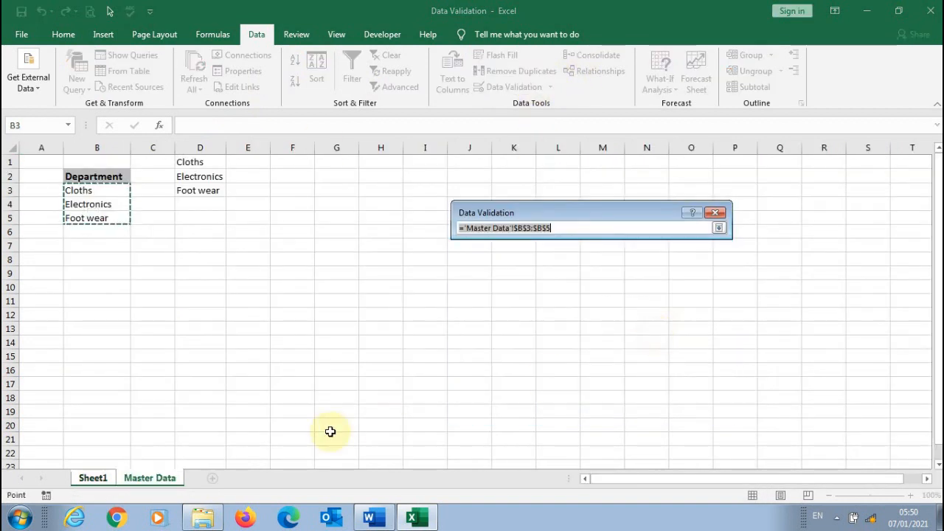
click(208, 144)
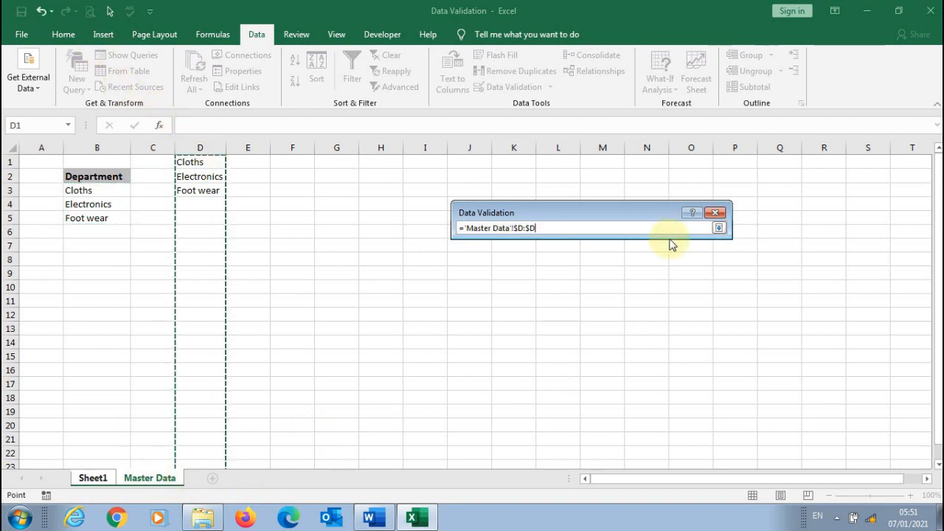
click(718, 228)
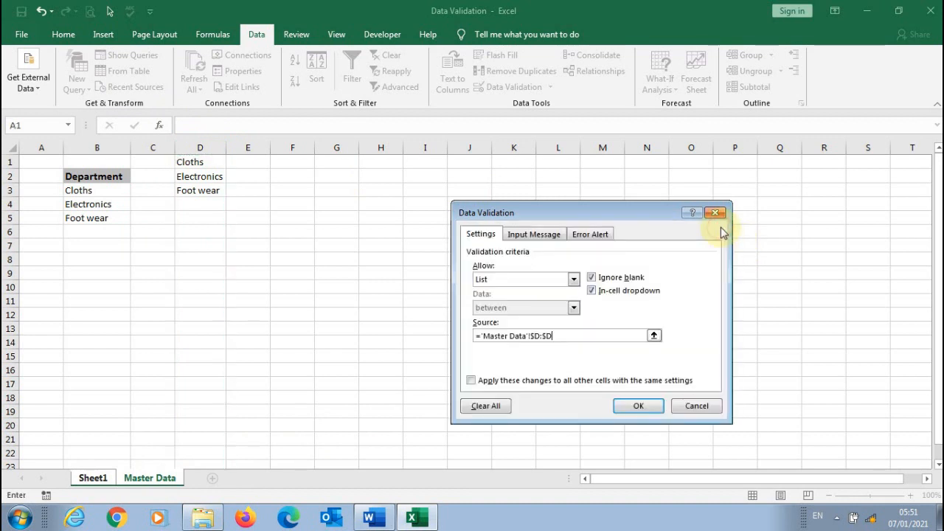
click(637, 406)
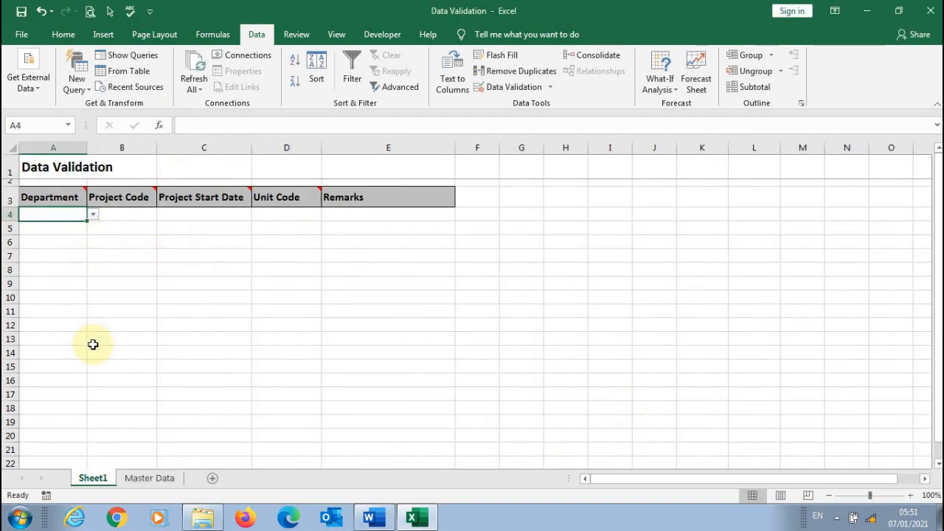
click(94, 215)
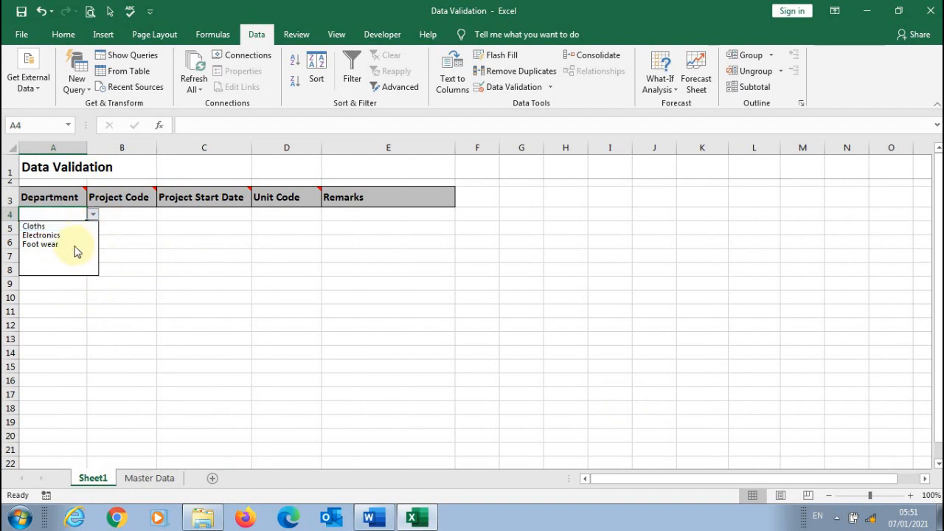
Enter "New" in cell D4 of the Master Data sheet and check the dropdown of cell A4 on Sheet1
click(143, 478)
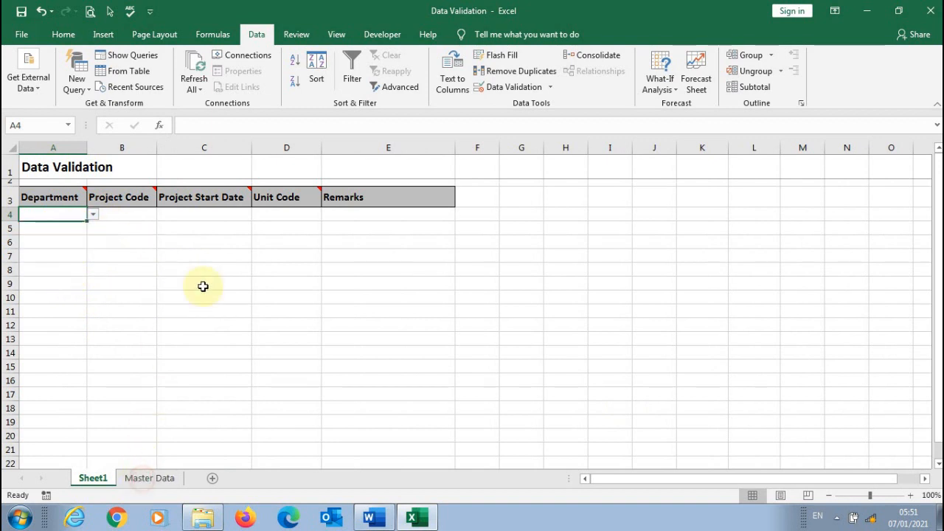
click(150, 479)
click(213, 201)
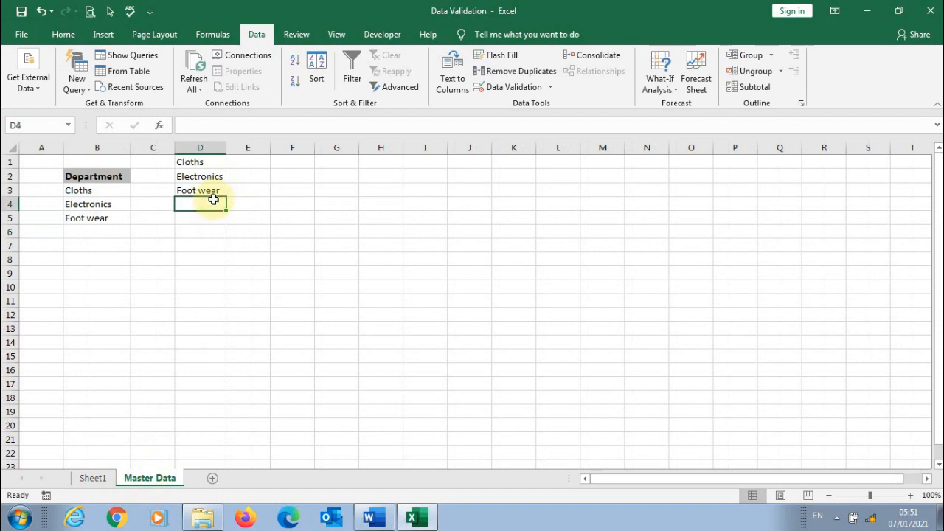
text(New)
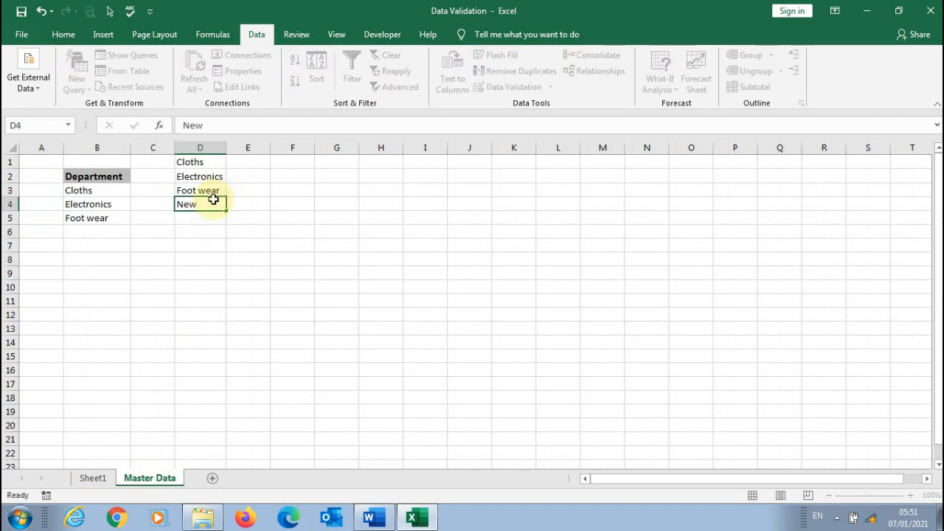
key(Return)
click(94, 479)
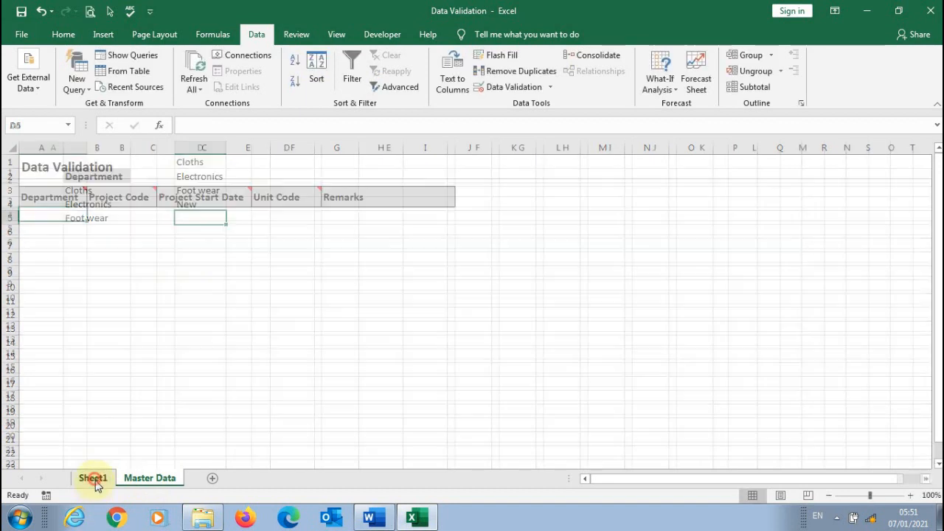
click(93, 215)
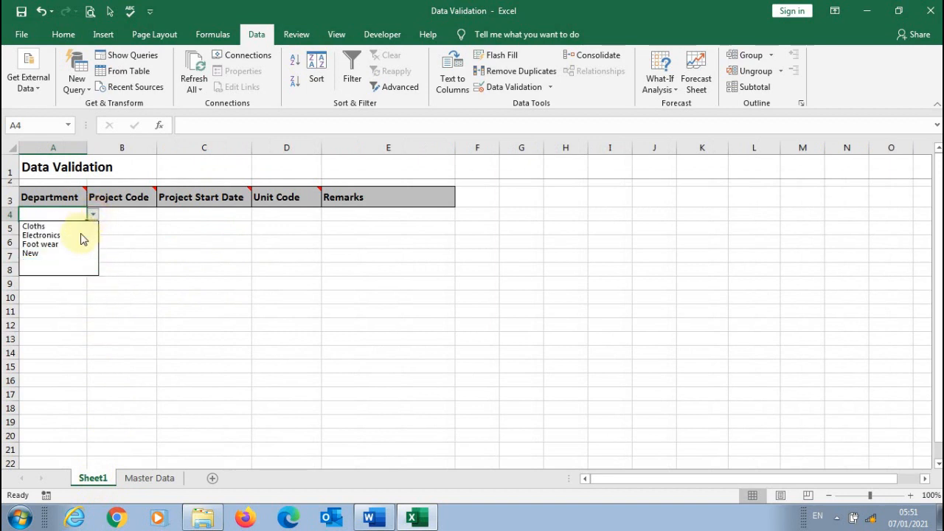
click(156, 316)
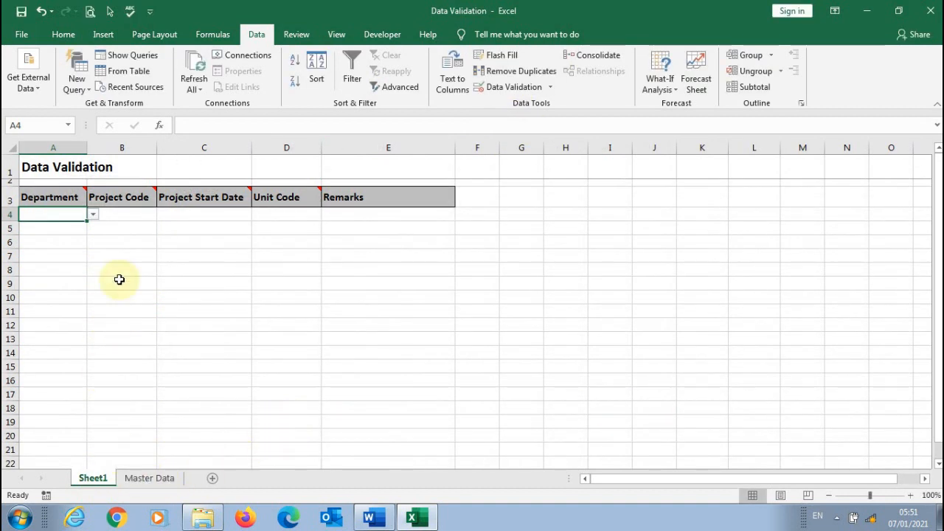
Delete column D with the copied department list from the Master Data sheet
click(155, 476)
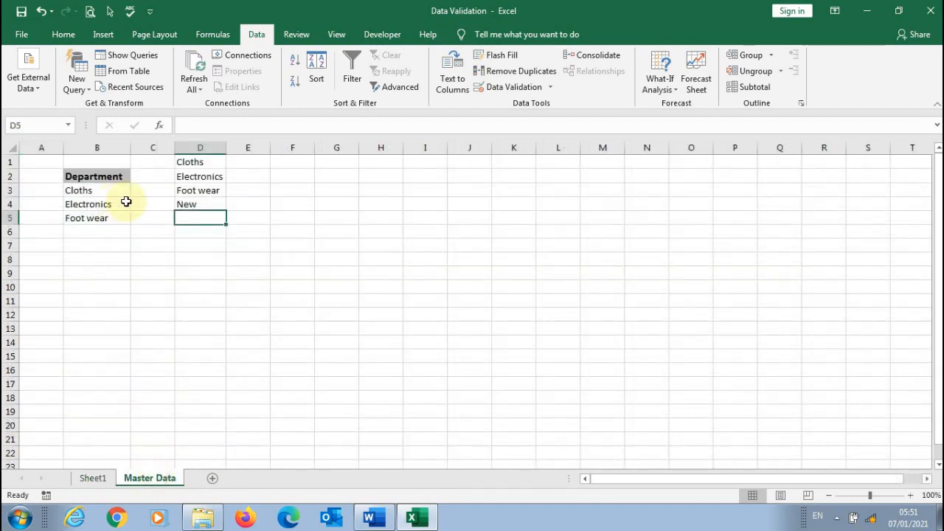
click(189, 150)
right_click(189, 148)
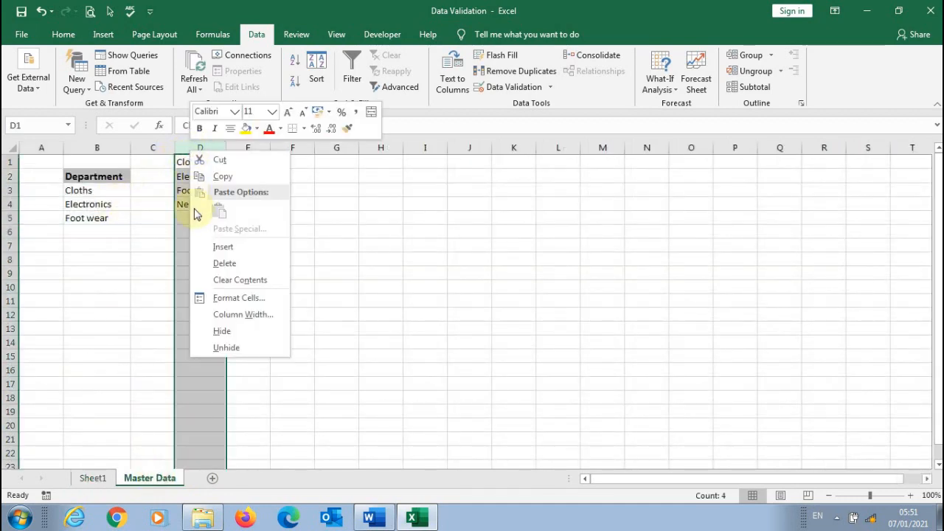
click(225, 263)
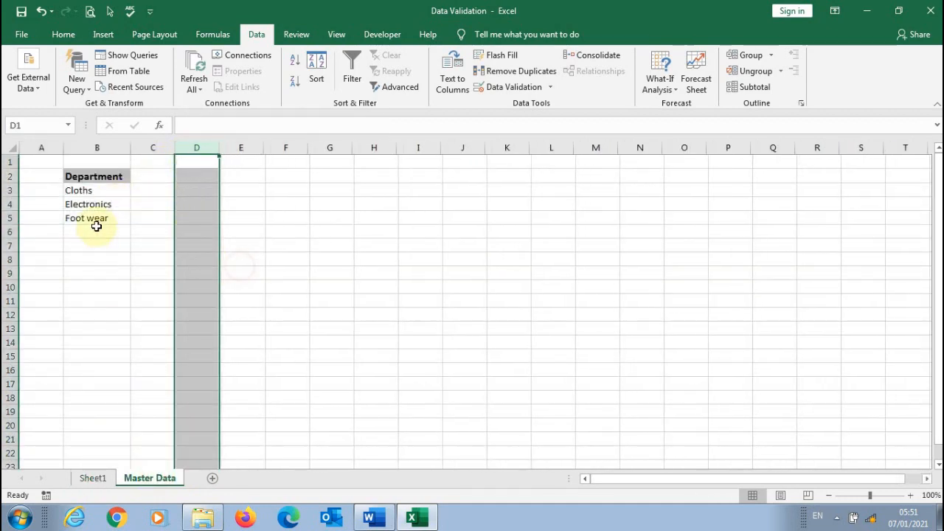
Convert the department list B2:B5 on the Master Data sheet into a table with headers
click(87, 202)
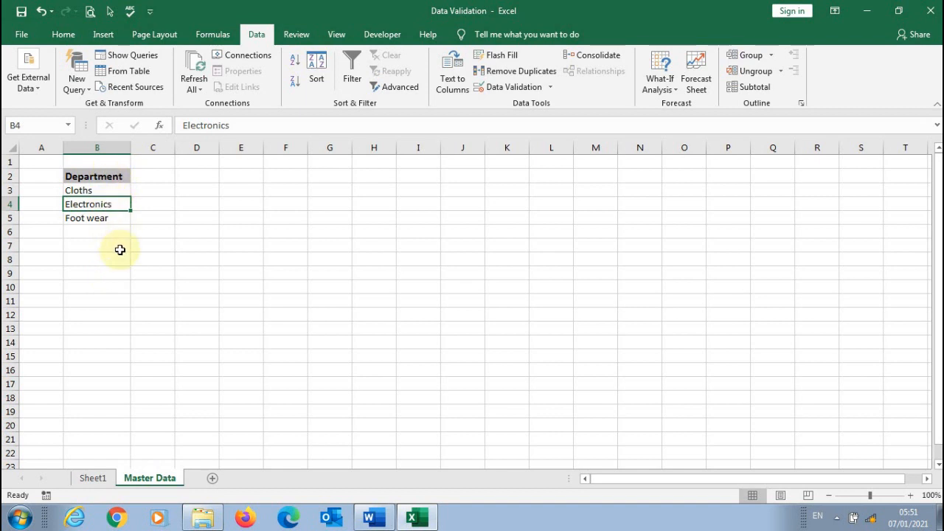
key(ctrl+t)
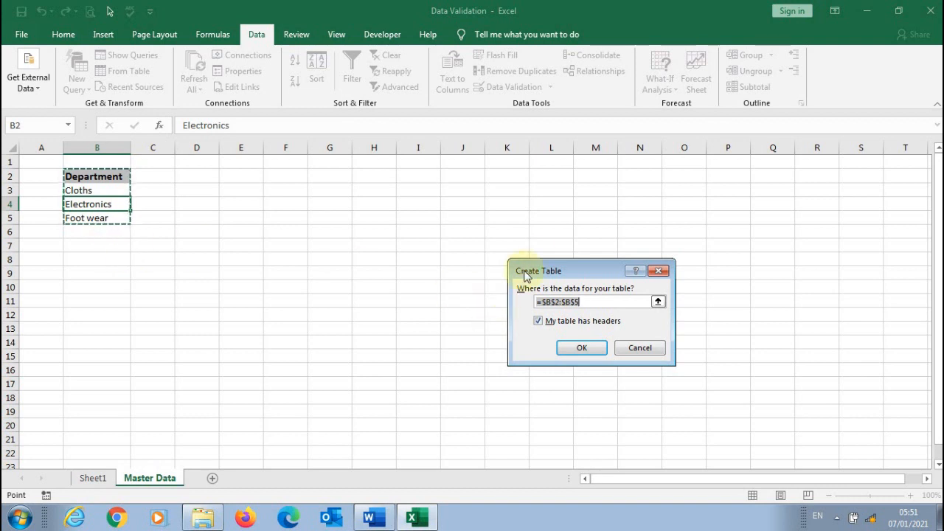
drag(562, 276, 428, 225)
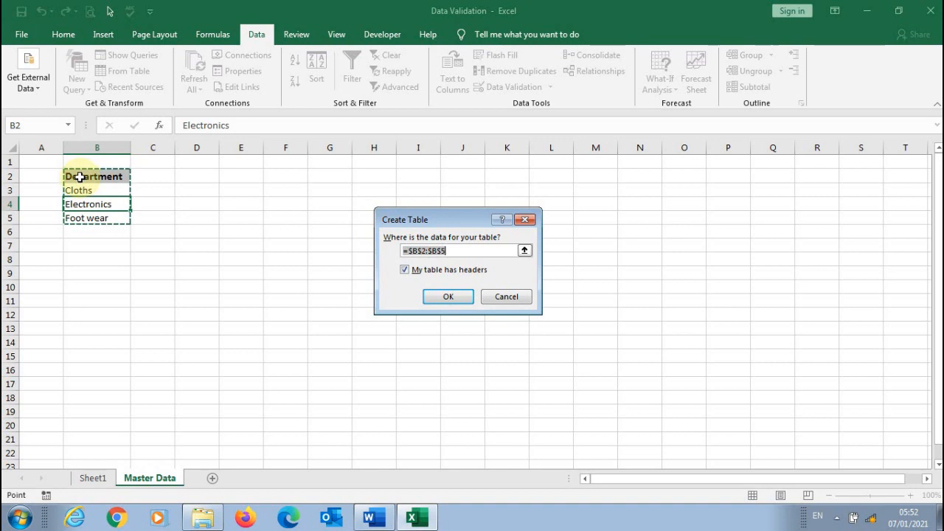
click(457, 297)
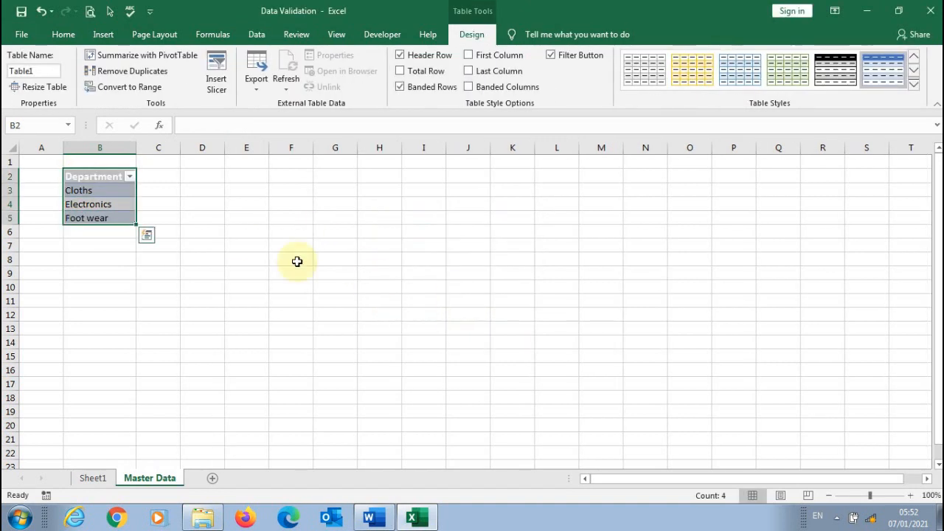
click(133, 256)
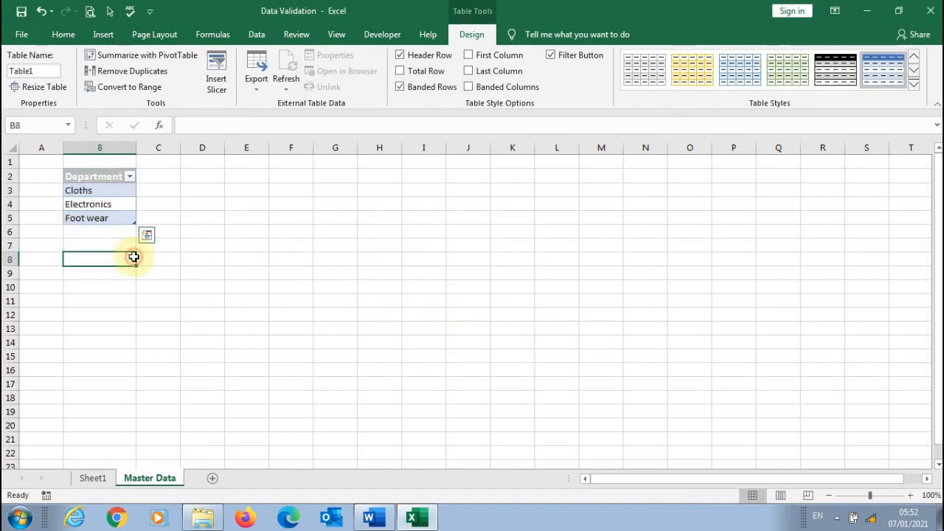
Clear the table style from the Department table
click(97, 202)
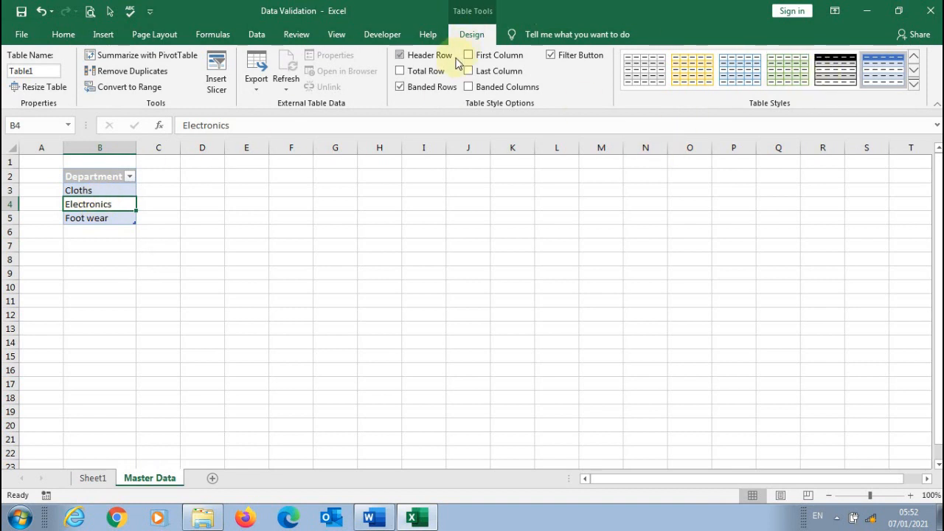
click(112, 188)
click(110, 204)
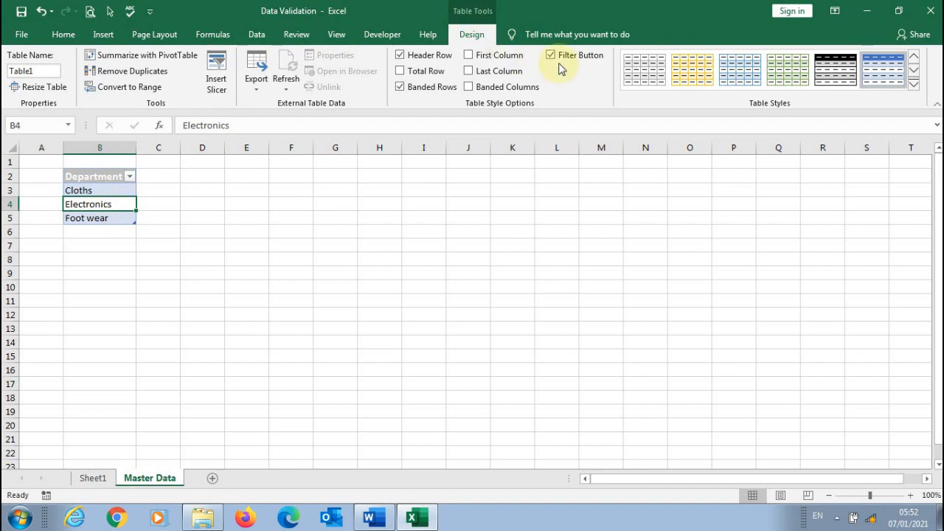
click(914, 86)
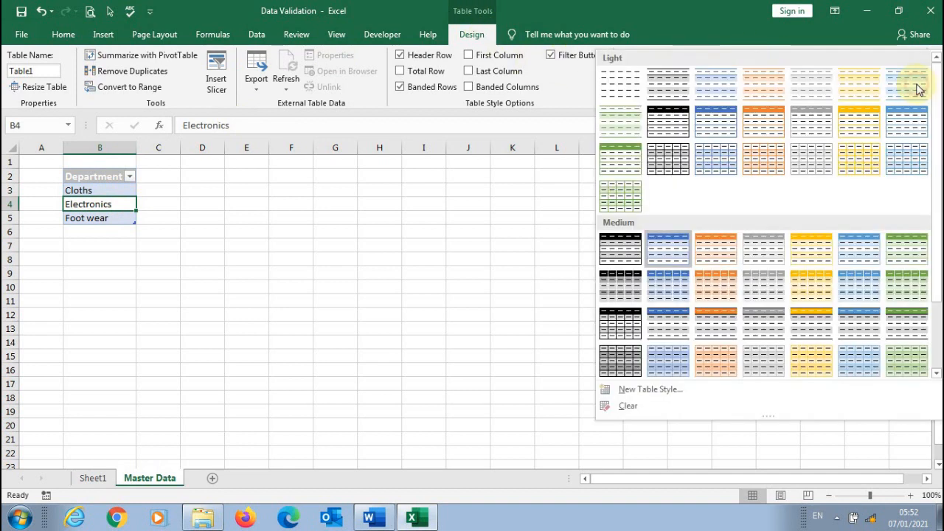
click(628, 407)
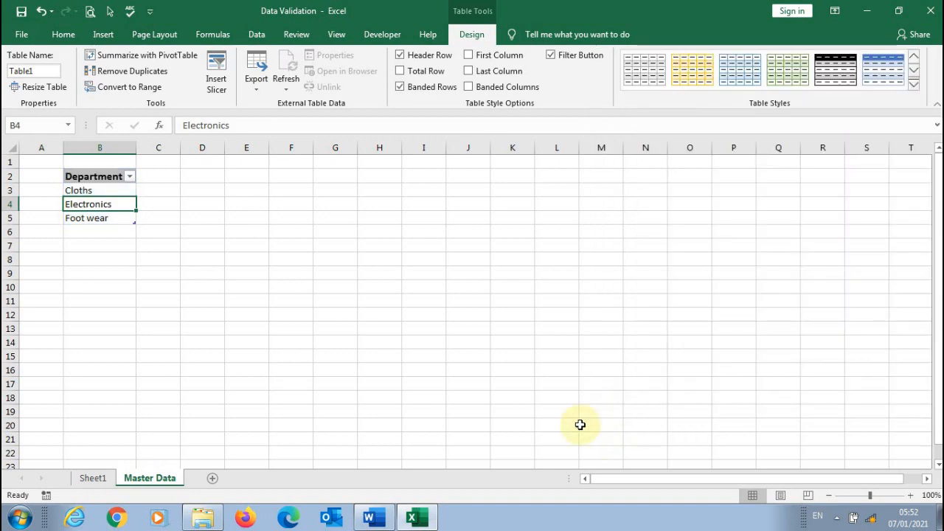
Look up the table name of the Department table on the Master Data sheet
click(106, 303)
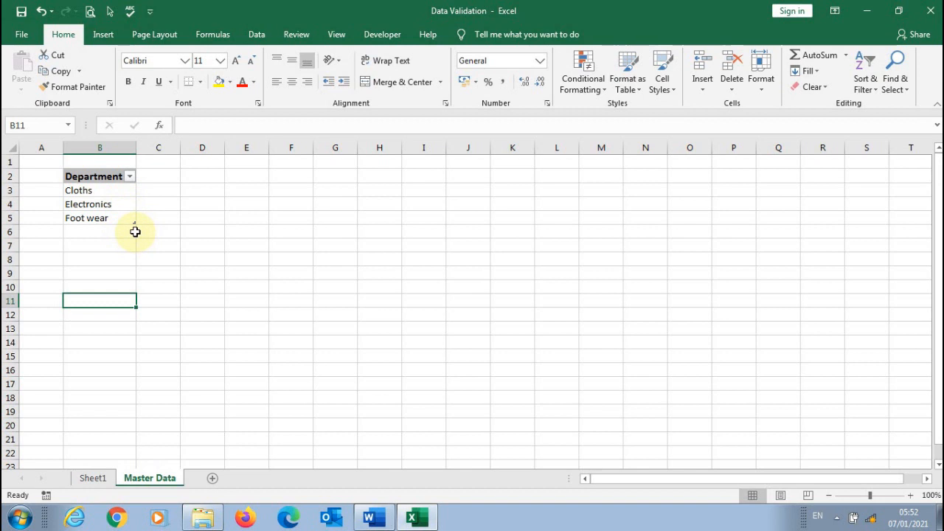
click(118, 204)
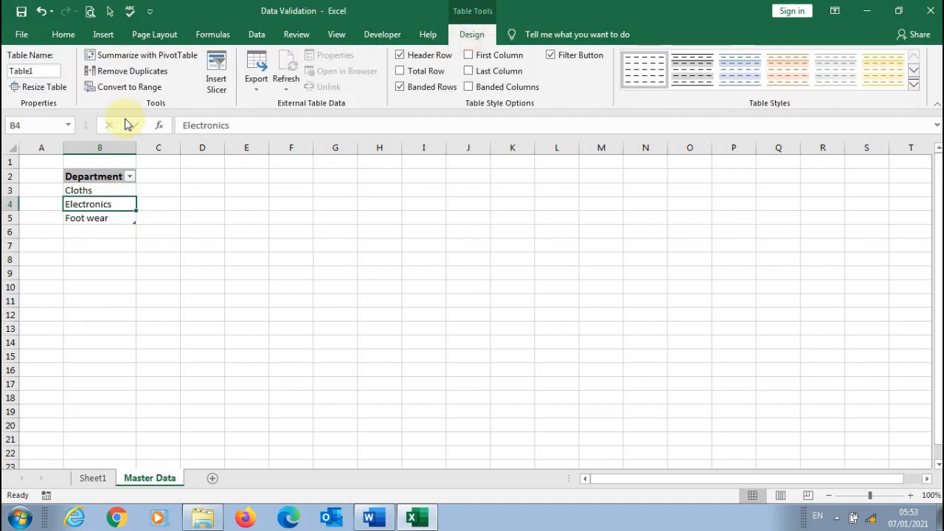
click(35, 70)
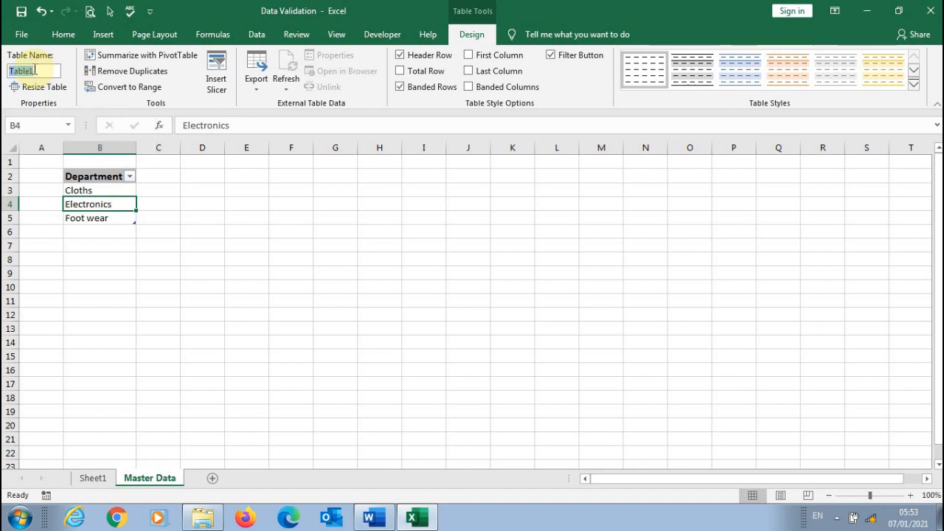
Build the reference =Table1[Department] in cell D2 from B3:B5, copy it, and leave the cell empty
click(201, 177)
text(=)
drag(106, 194, 105, 217)
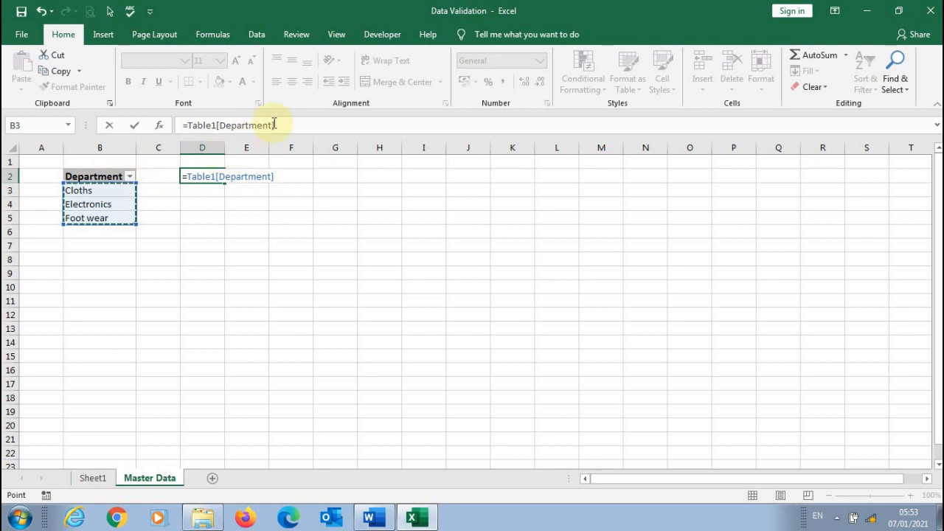
drag(274, 125, 176, 127)
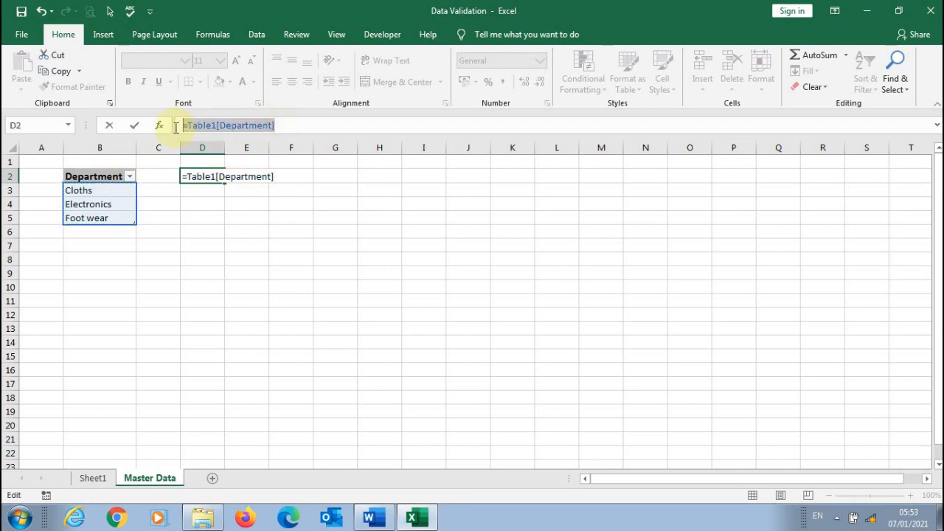
key(ctrl+c)
key(Escape)
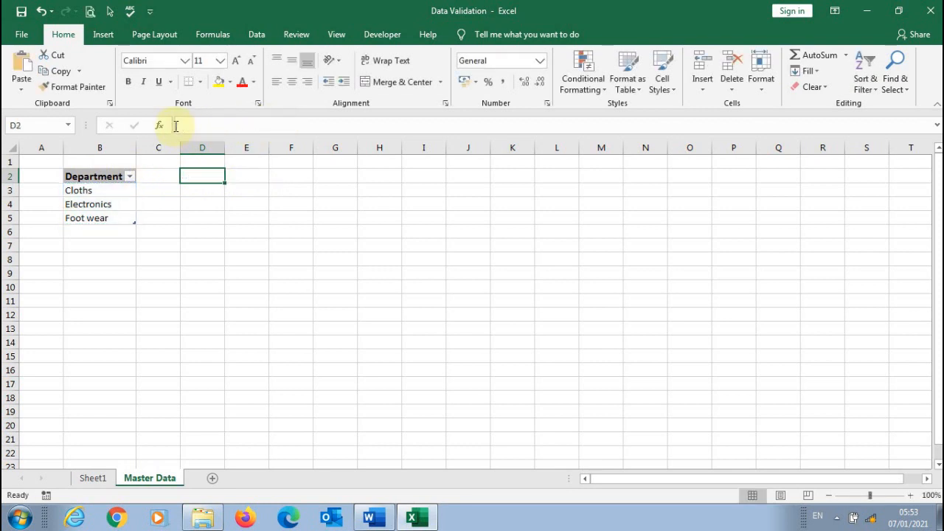
Try to use the copied =Table1[Department] as the list validation source of cell A4 on Sheet1
click(94, 477)
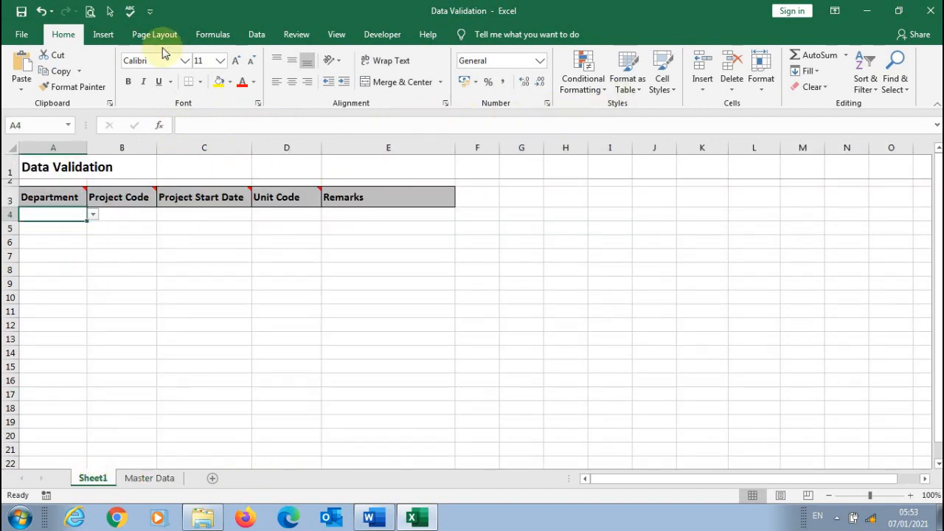
click(256, 35)
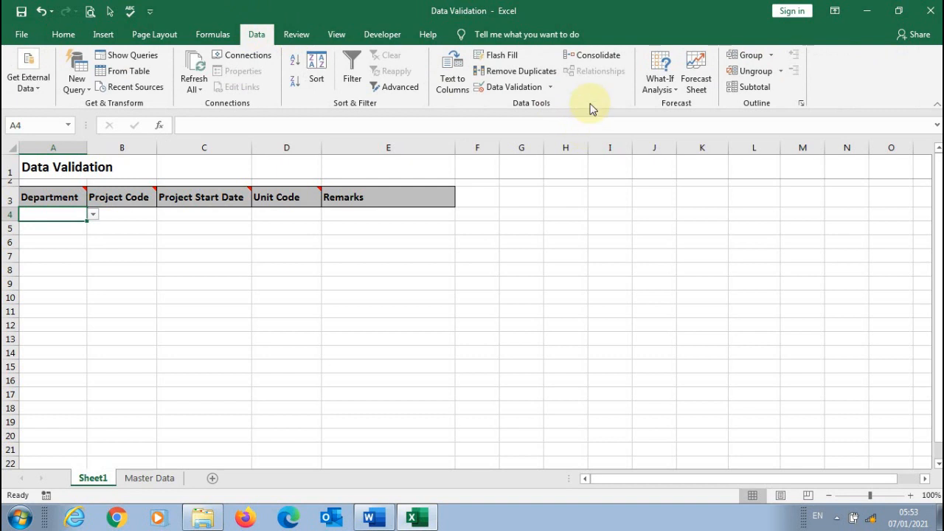
click(506, 86)
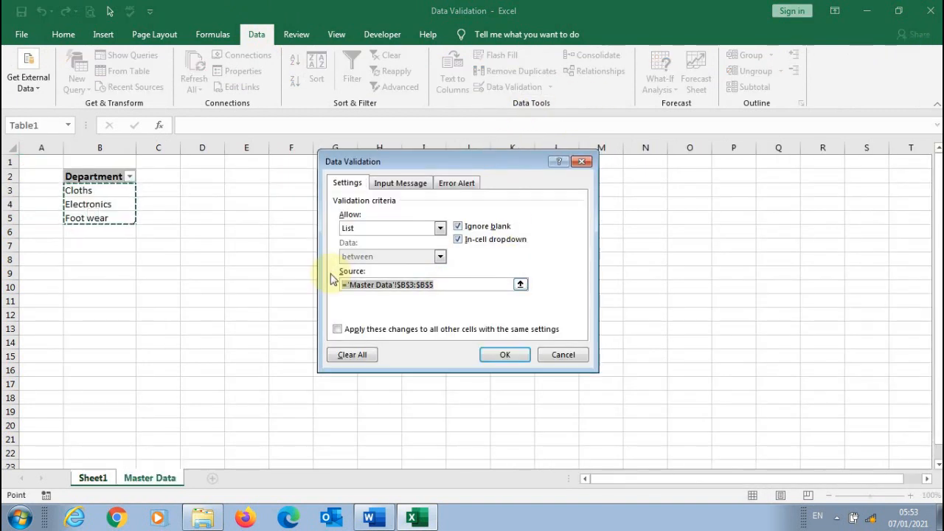
key(ctrl+v)
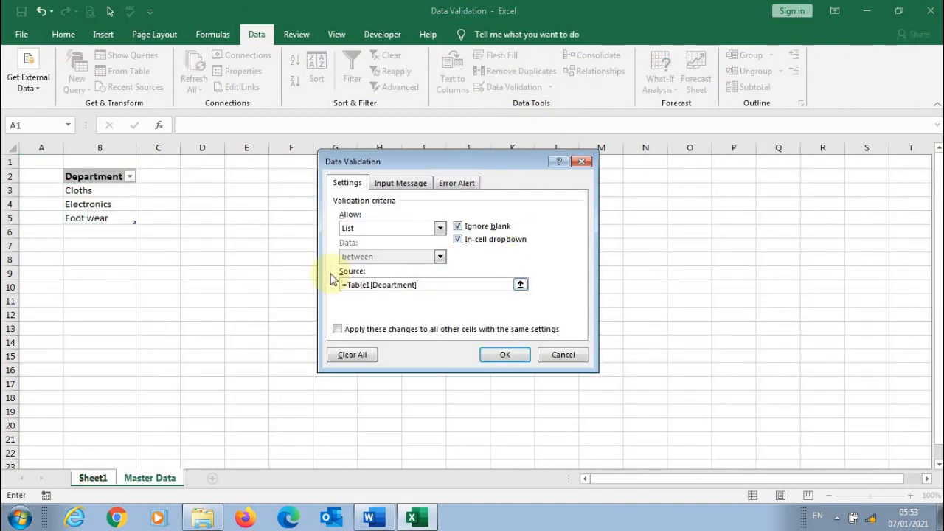
click(505, 355)
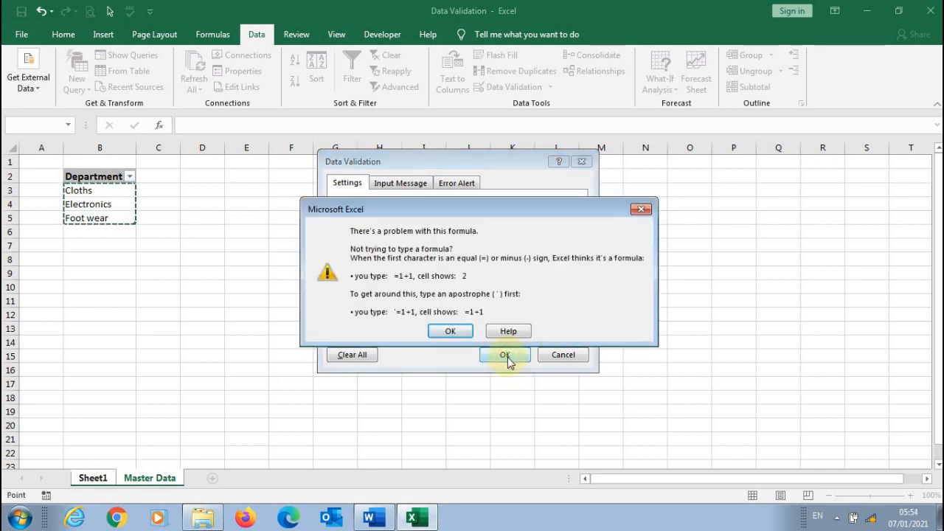
click(450, 331)
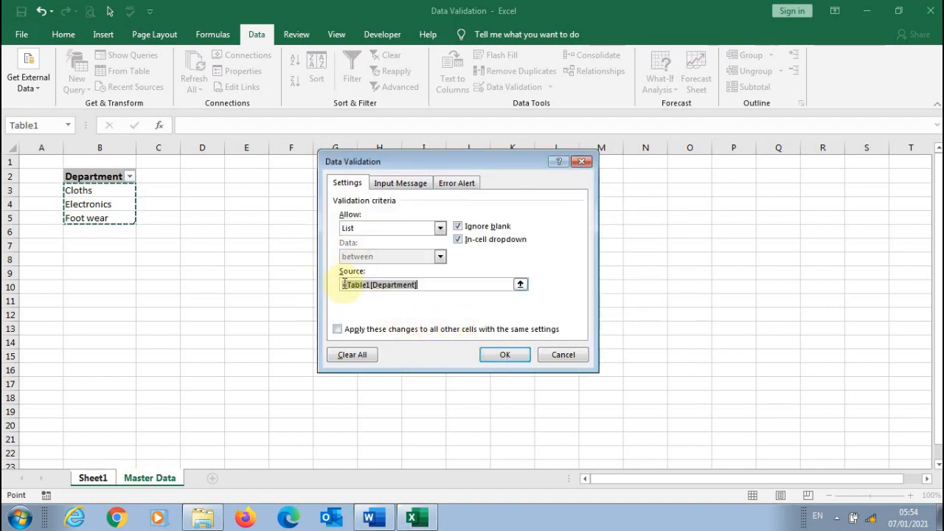
Change the validation source to =indirect("Table1[Department]"), apply it, and check the dropdown of cell A4
click(346, 285)
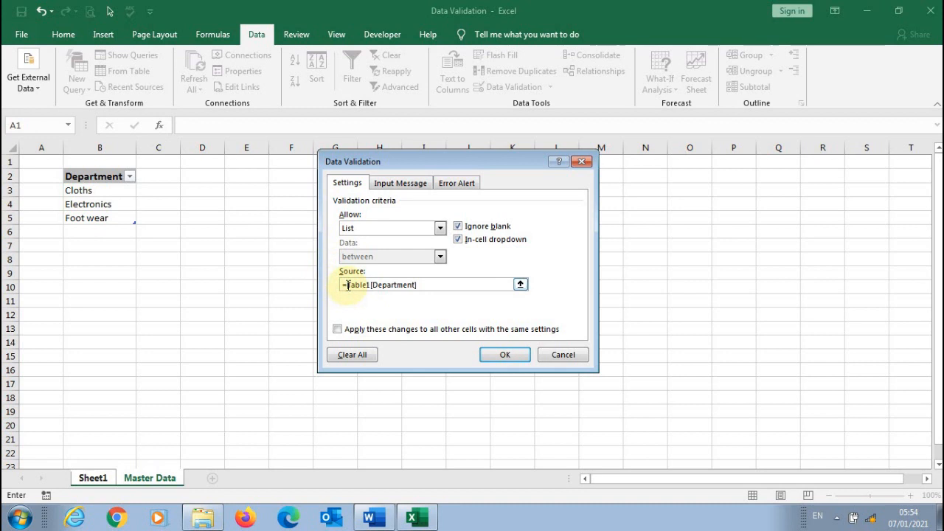
text(Indirect()
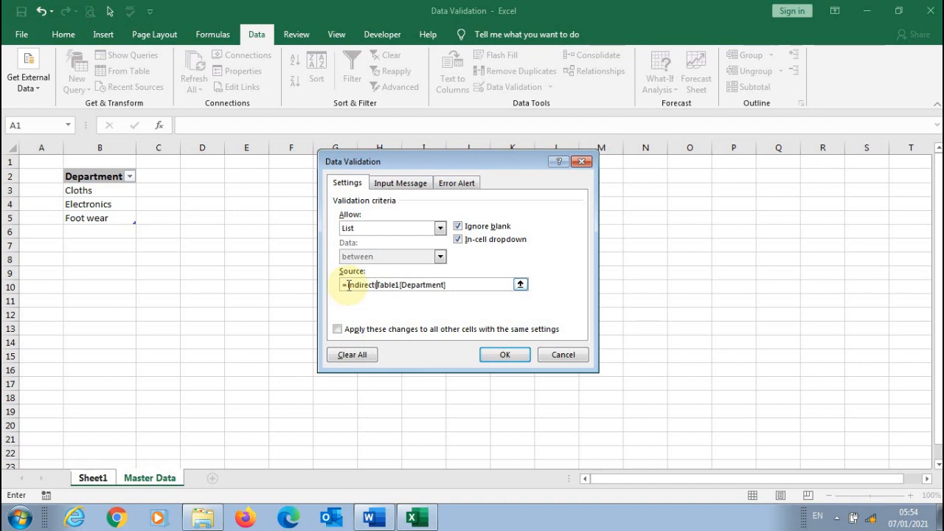
text(")
click(457, 286)
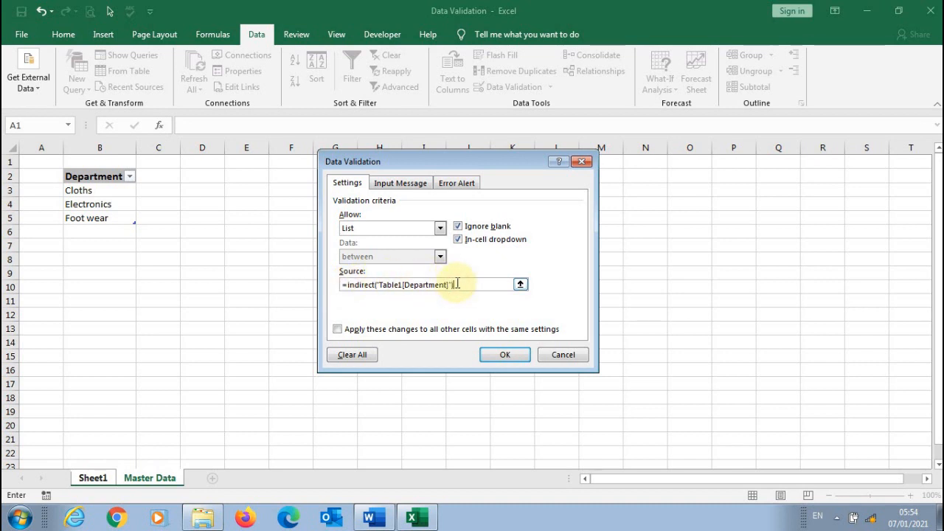
click(499, 357)
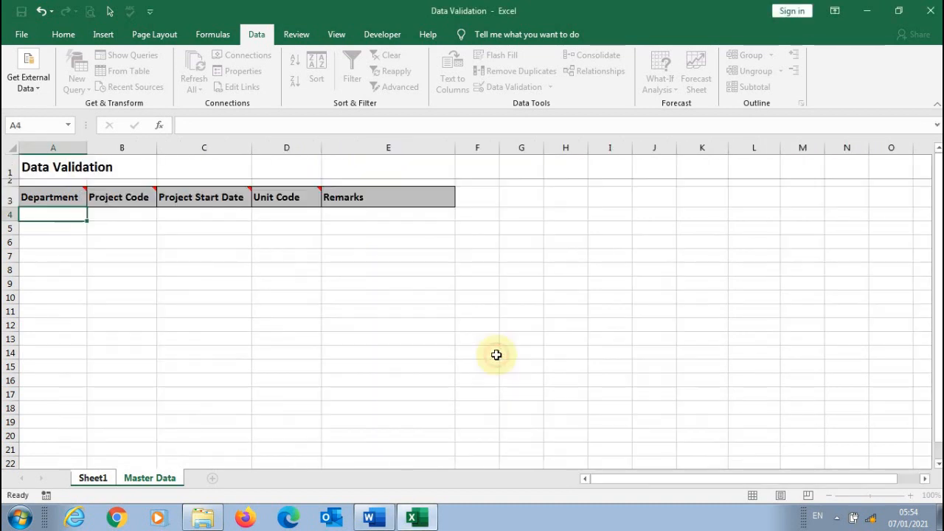
click(93, 215)
click(142, 215)
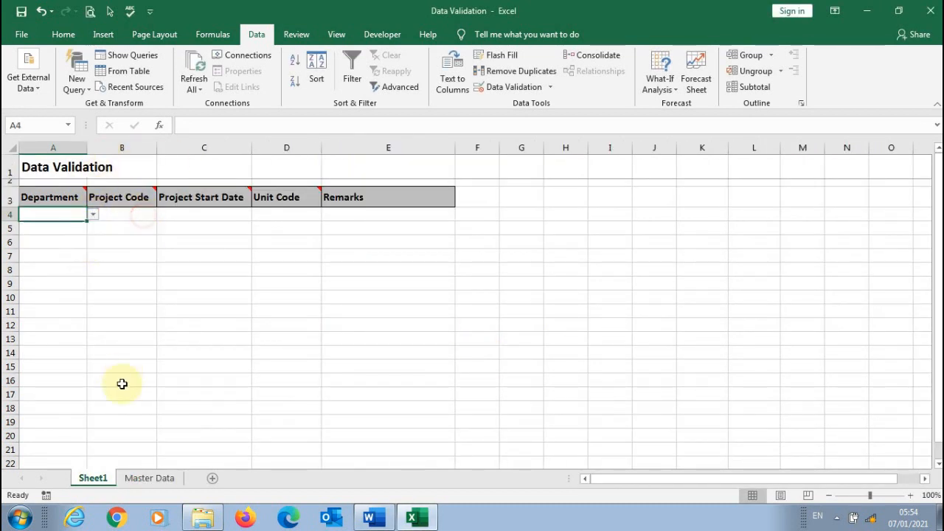
Add "New" in cell B6 directly below the Department table on the Master Data sheet
click(149, 478)
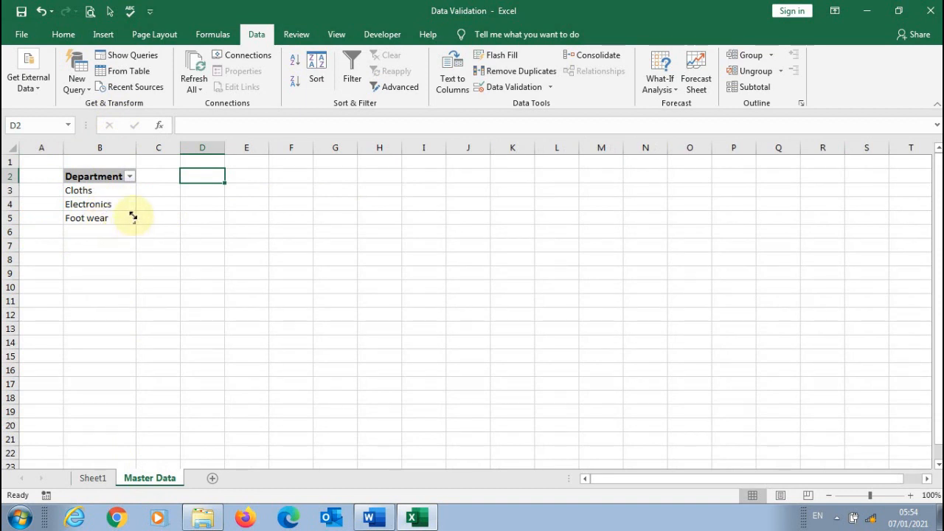
click(106, 233)
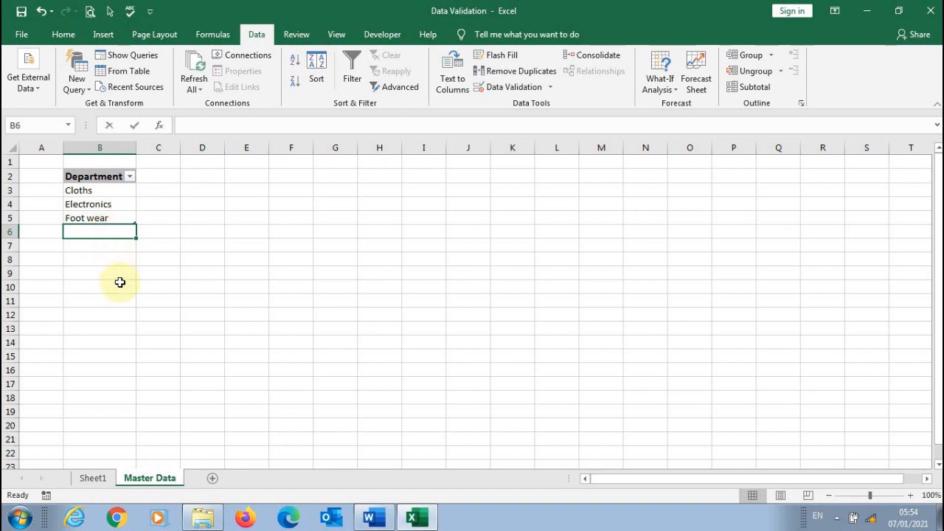
text(New)
key(Return)
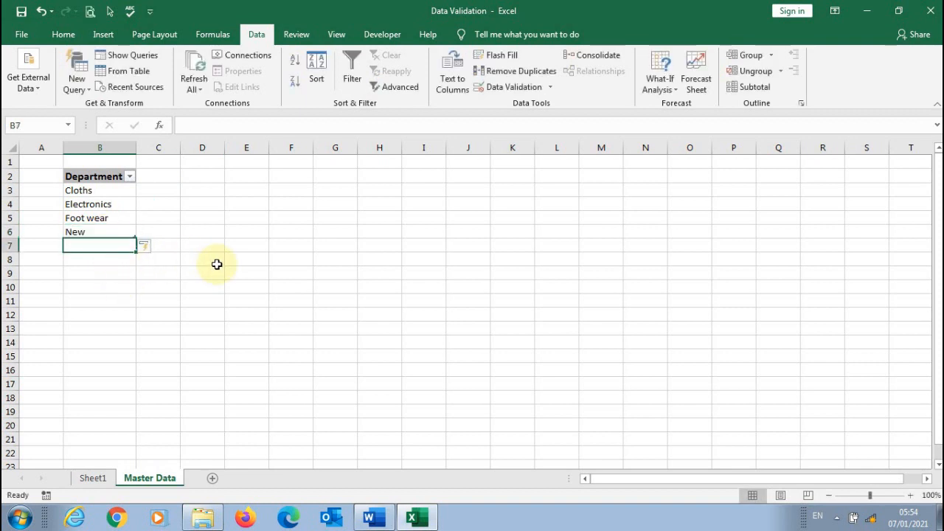
click(216, 264)
Enter "All" in cell B7 below the Department table and remove the entry again
click(120, 247)
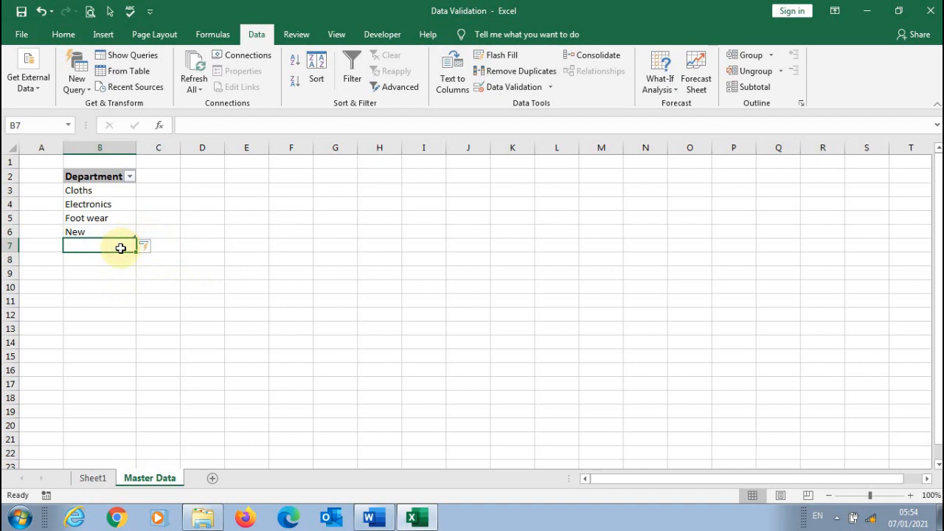
text(All)
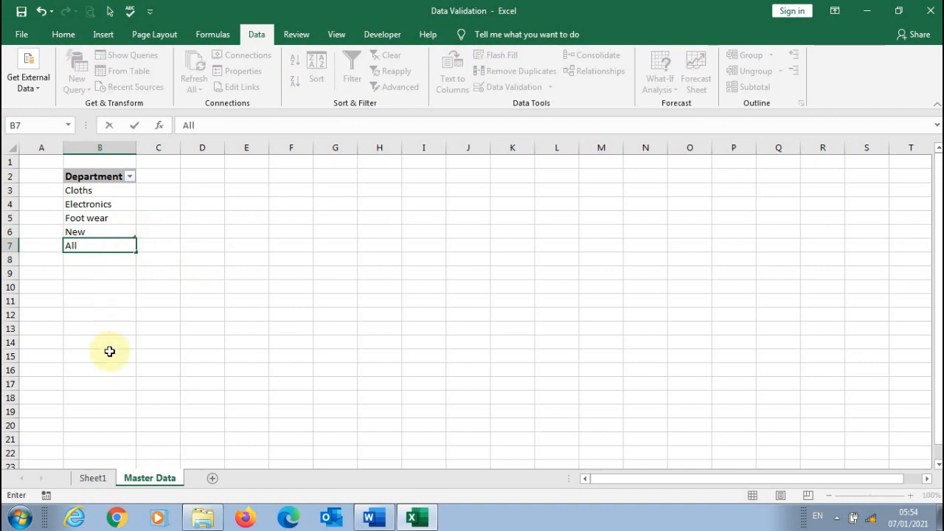
key(Return)
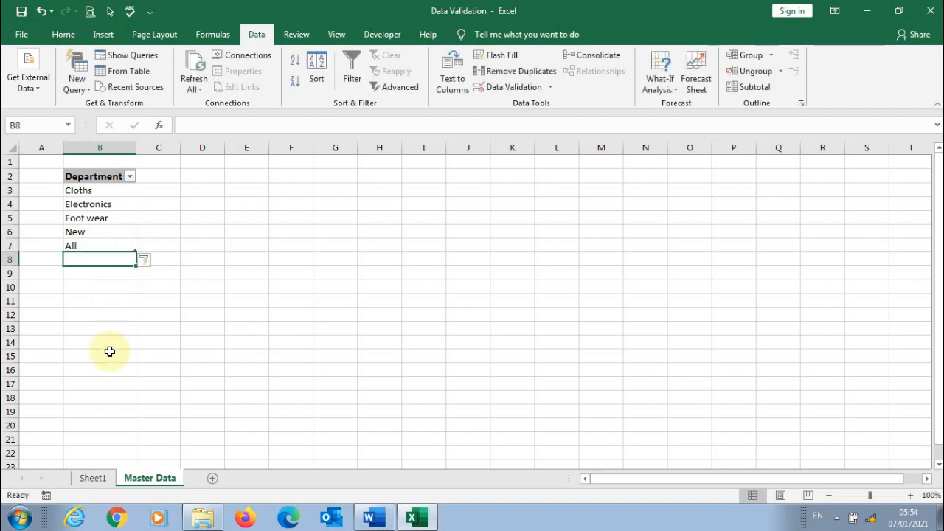
click(123, 246)
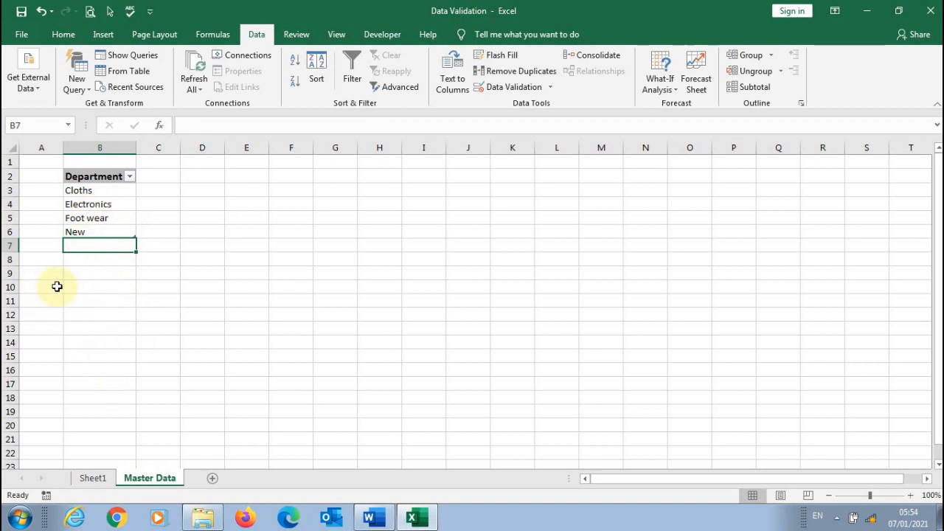
click(86, 284)
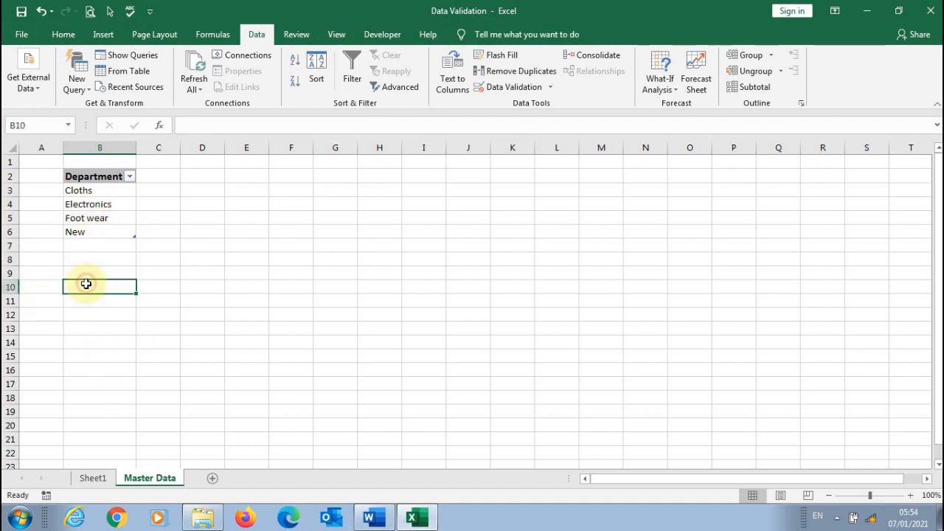
Check the entries in the Department dropdown of cell A4 on Sheet1
click(93, 481)
click(94, 215)
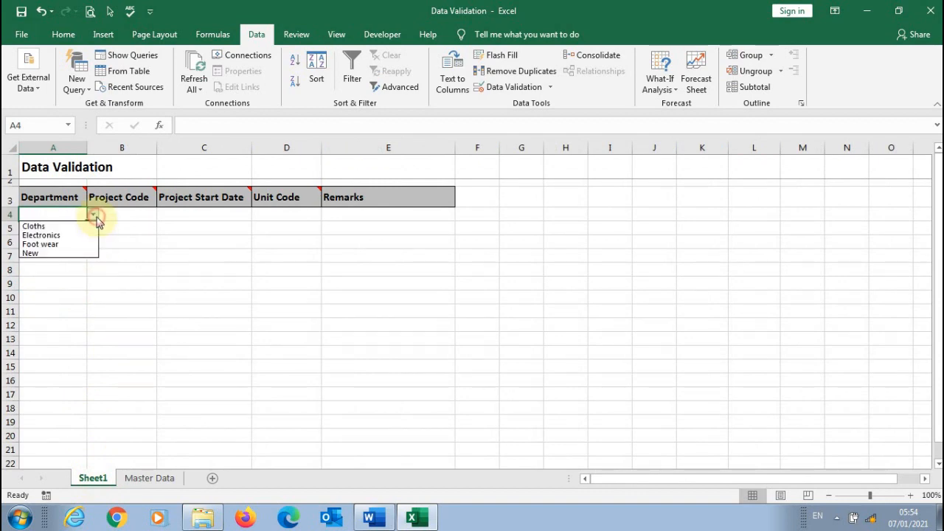
click(147, 481)
Add "All" in cell B7 of the Master Data sheet and check the dropdown of cell A4 on Sheet1
click(143, 479)
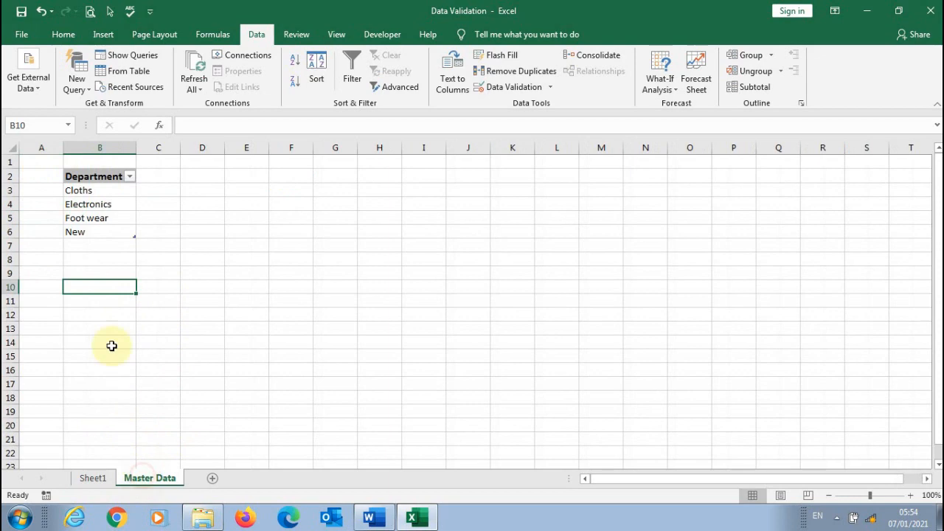
click(93, 245)
text(All)
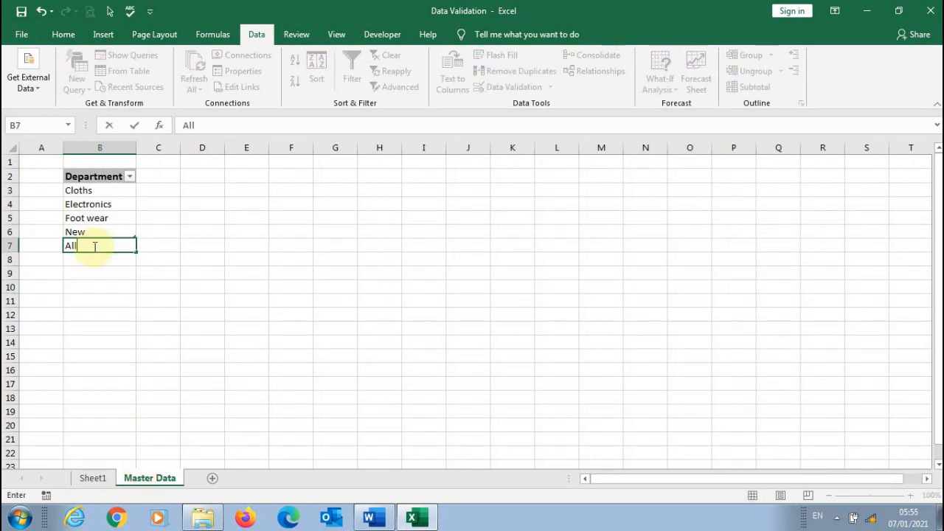
key(Return)
click(92, 477)
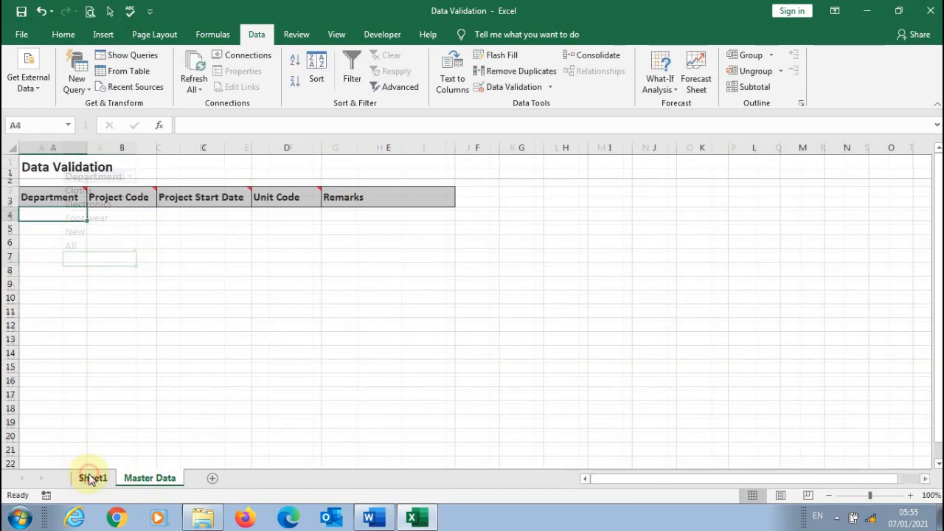
click(93, 214)
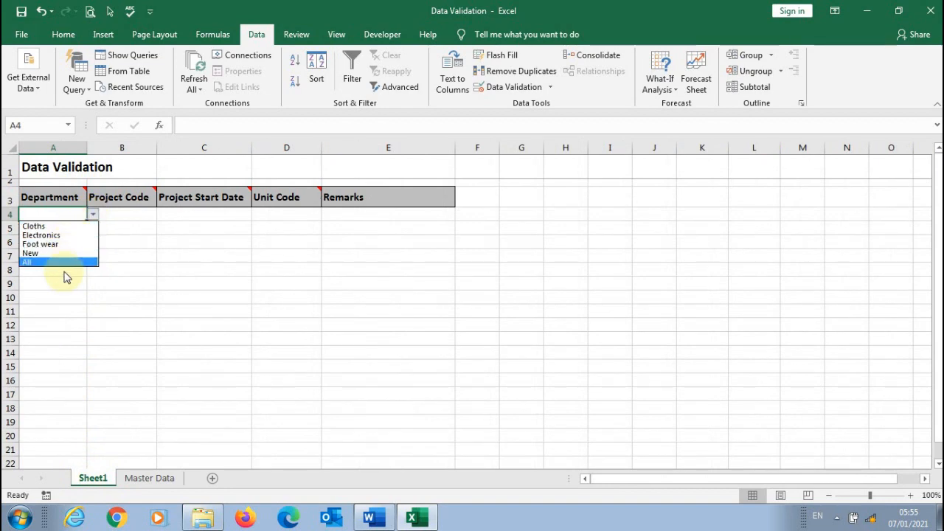
click(76, 350)
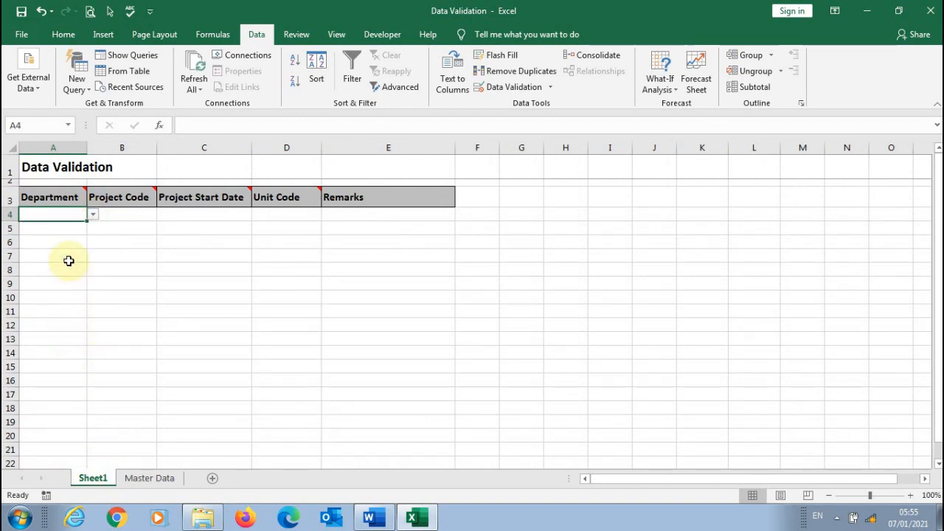
Try to enter "New" in the Department cell A4 of Sheet1 to test the list validation, and cancel the entry
click(149, 478)
click(92, 478)
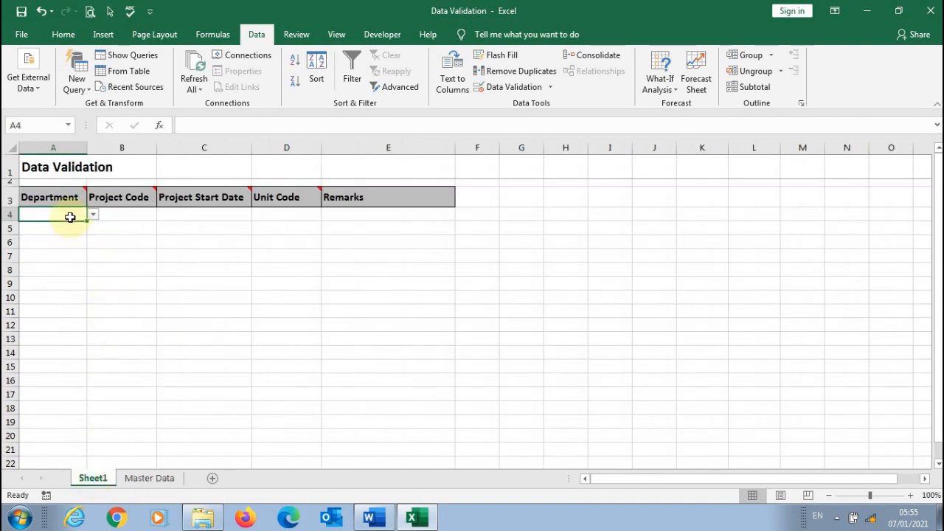
mouse_move(70, 201)
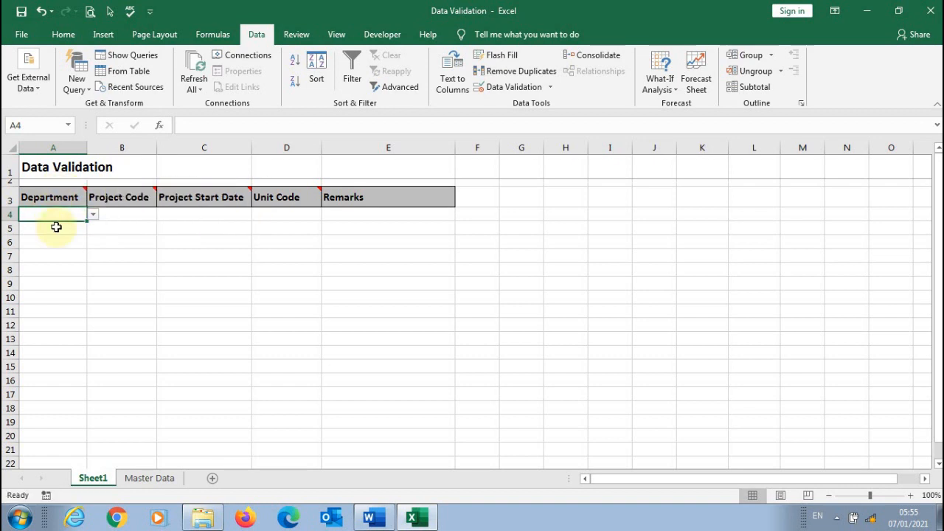
text(New)
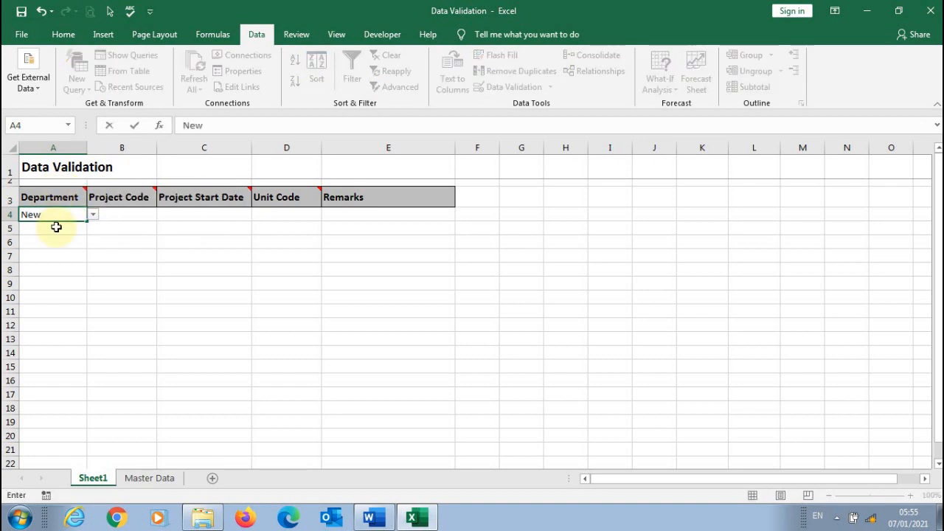
key(Return)
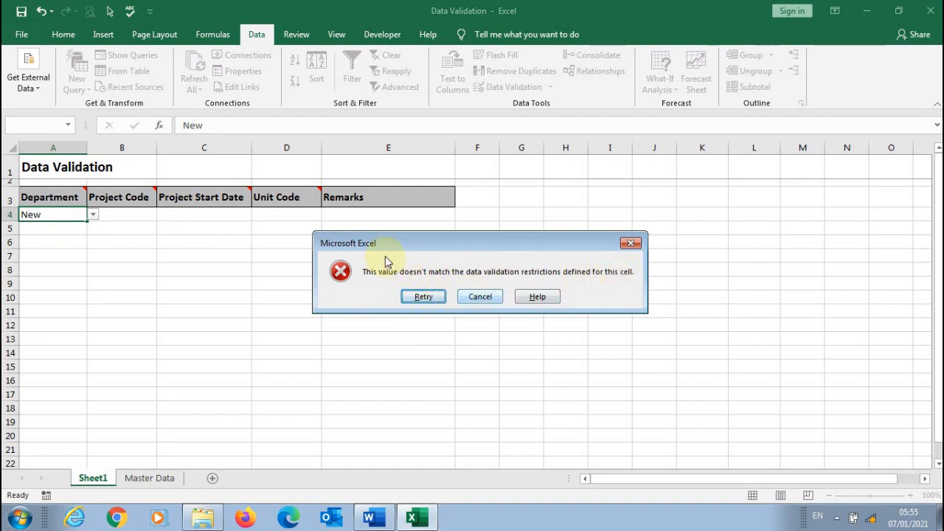
click(481, 297)
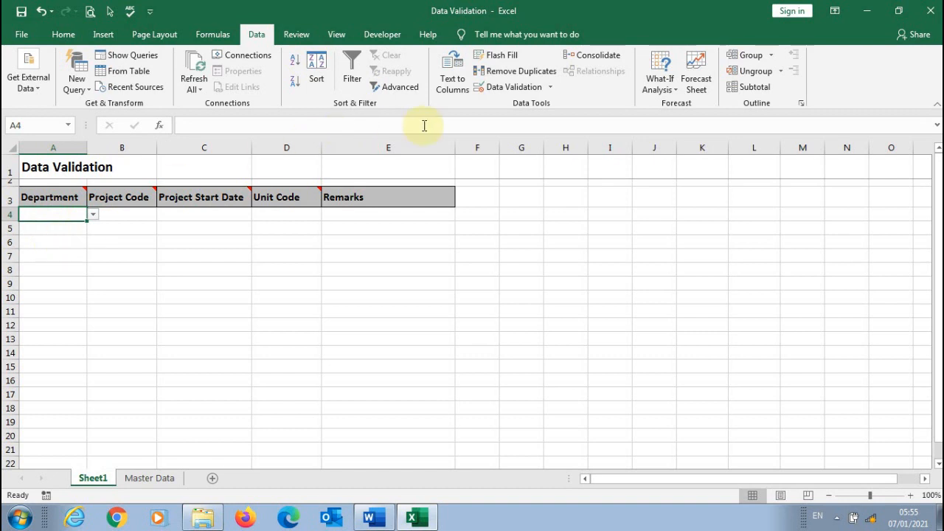
Add a validation input message to cell A4, titled "Attention Please!" and reading "Please select department from the dropdown list."
click(498, 88)
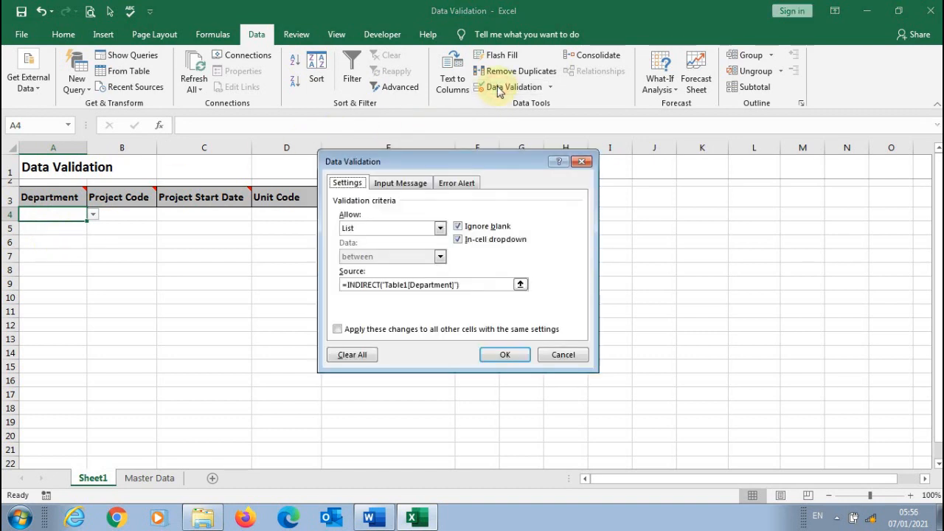
click(403, 184)
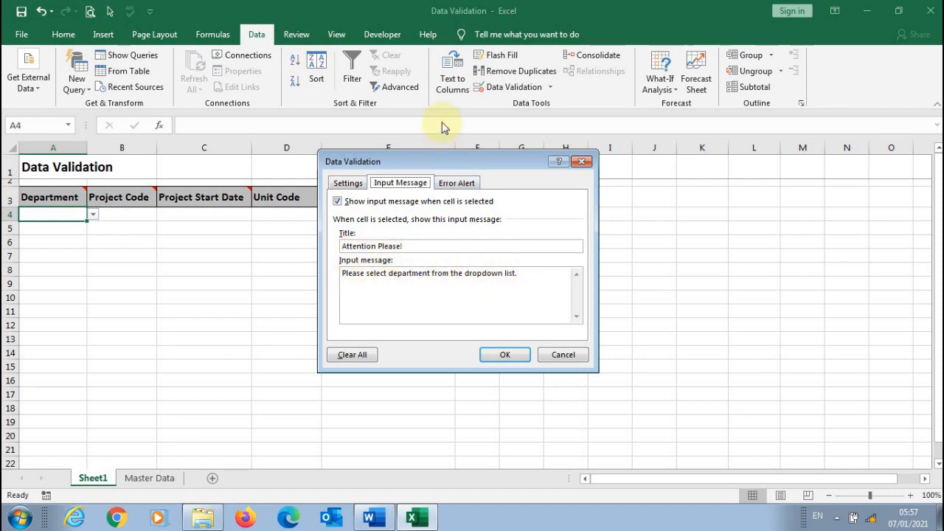
Give cell A4 a Stop error alert titled "Wrong Data Entered" with the message "Please select department from the dropdown list." and apply the validation
click(456, 184)
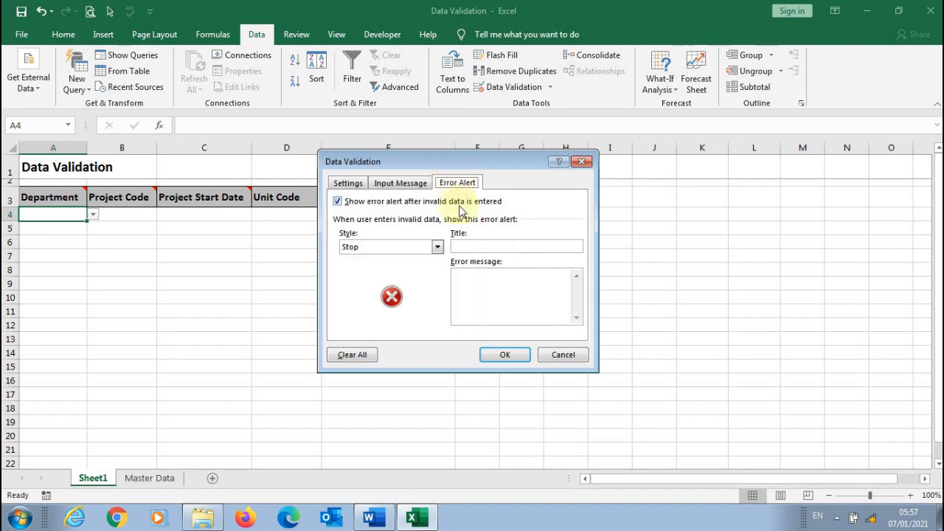
click(471, 285)
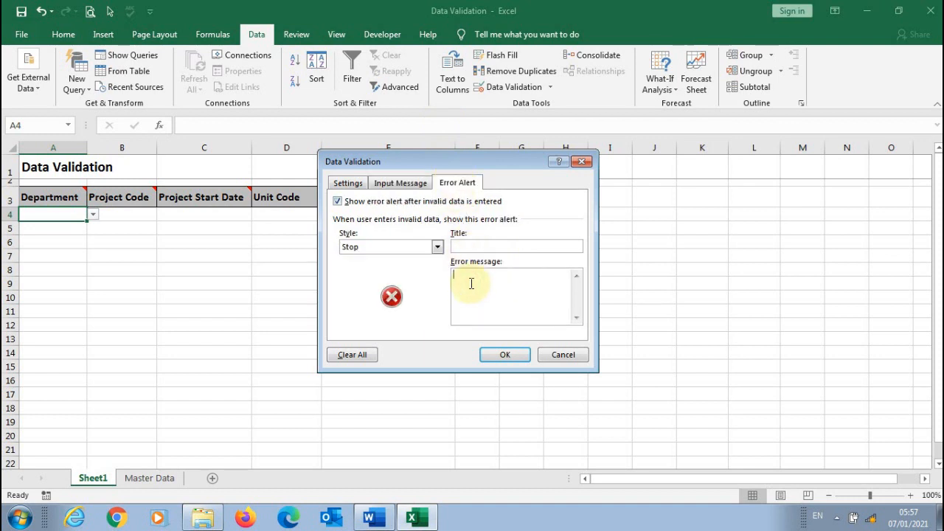
text(Please select department from the dropdown list.)
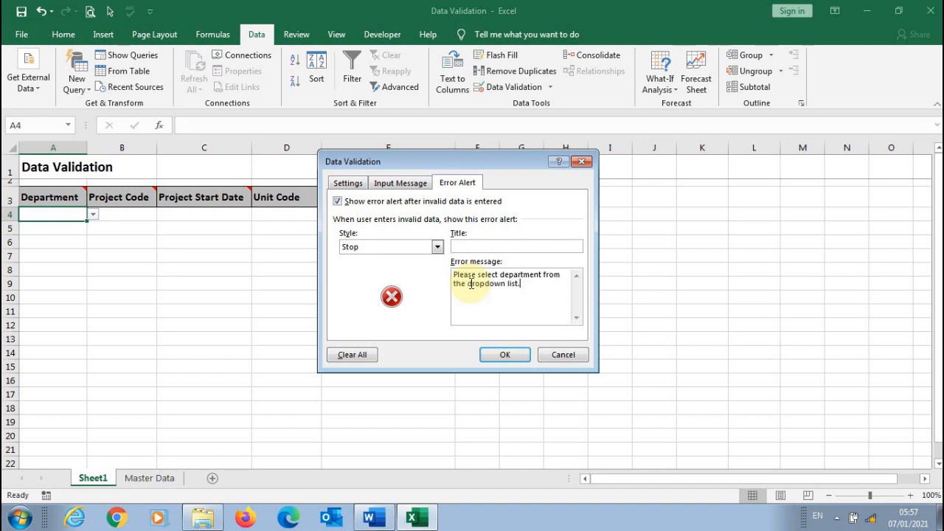
click(477, 246)
text(Wrong Data Entered)
click(504, 355)
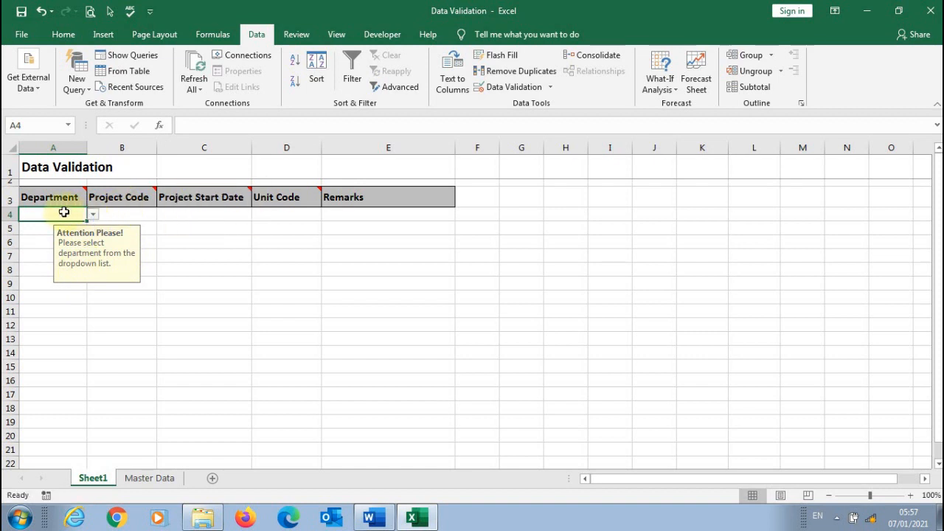
Test cell A4's custom error alert with the entry "New", cancel it, and check the entries in the Department dropdown
text(New)
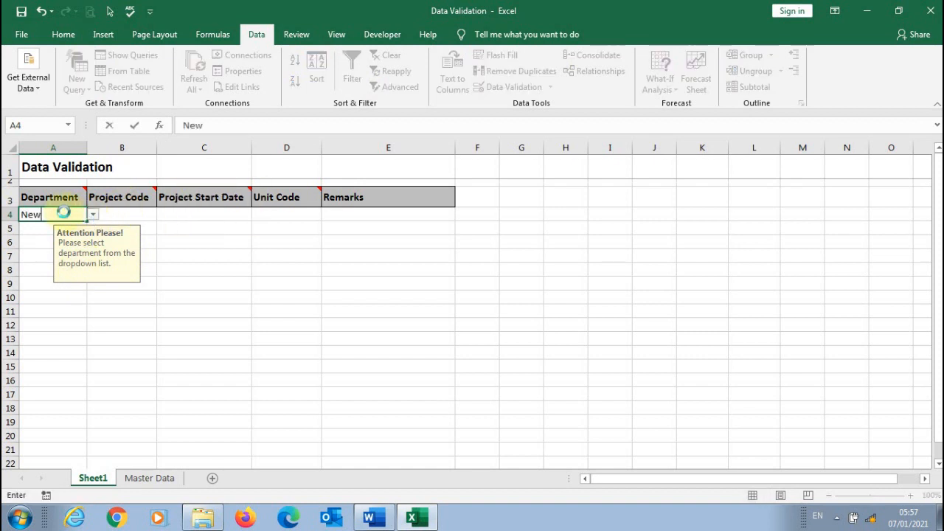
key(Return)
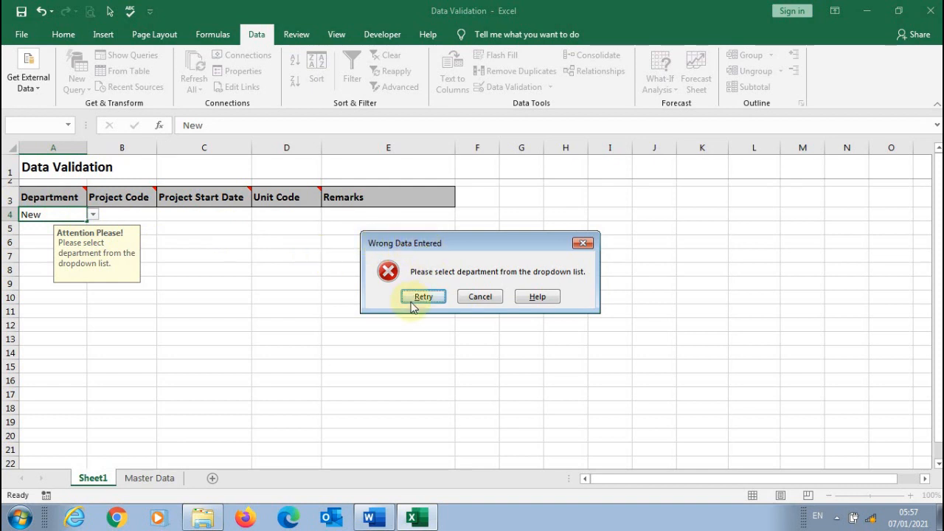
click(489, 302)
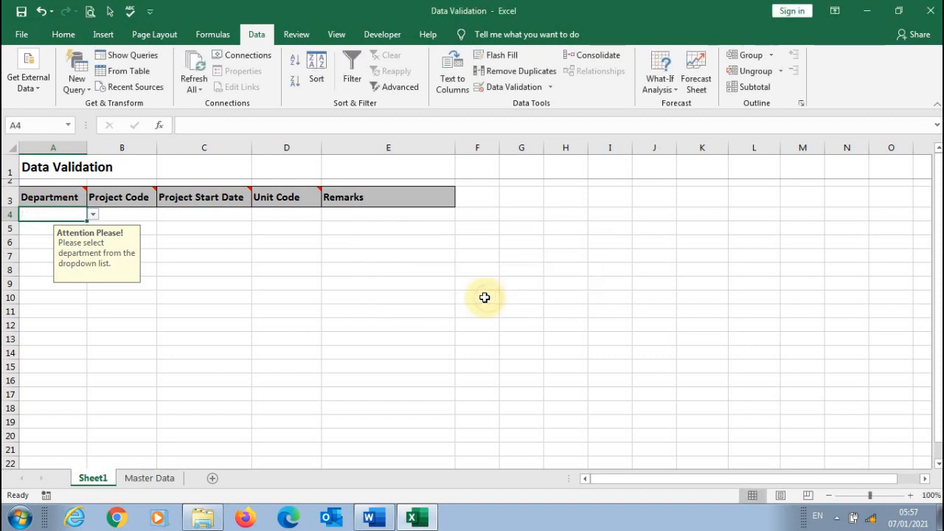
click(91, 216)
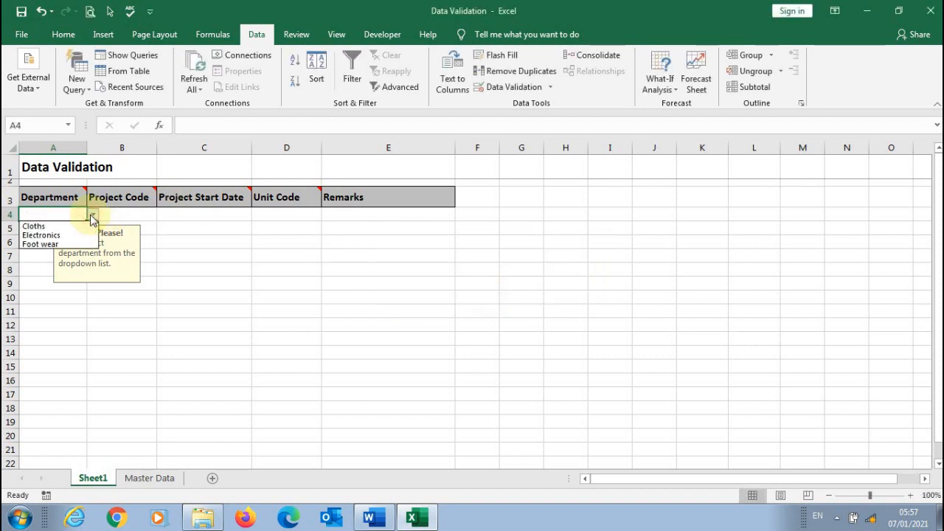
click(175, 250)
Set the validation of the Project Code cell B4 to allow only a text length equal to 4
click(140, 215)
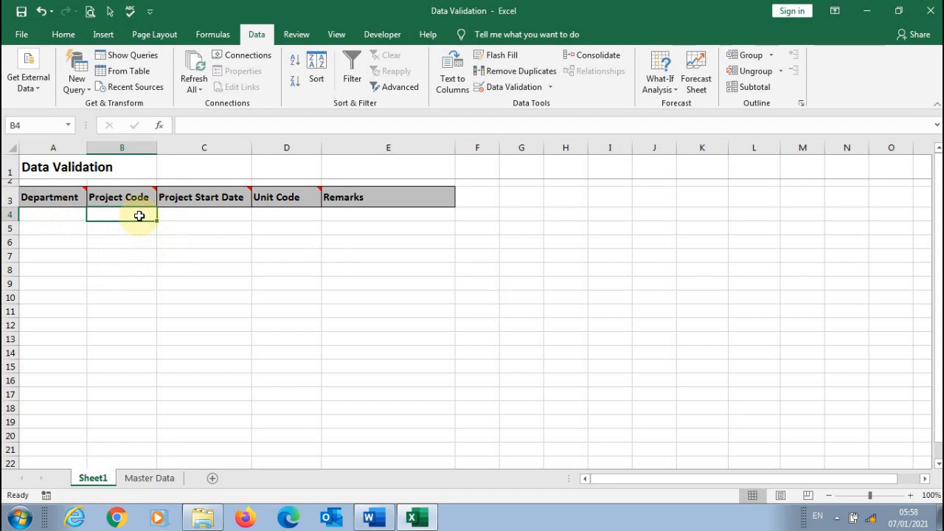
mouse_move(135, 199)
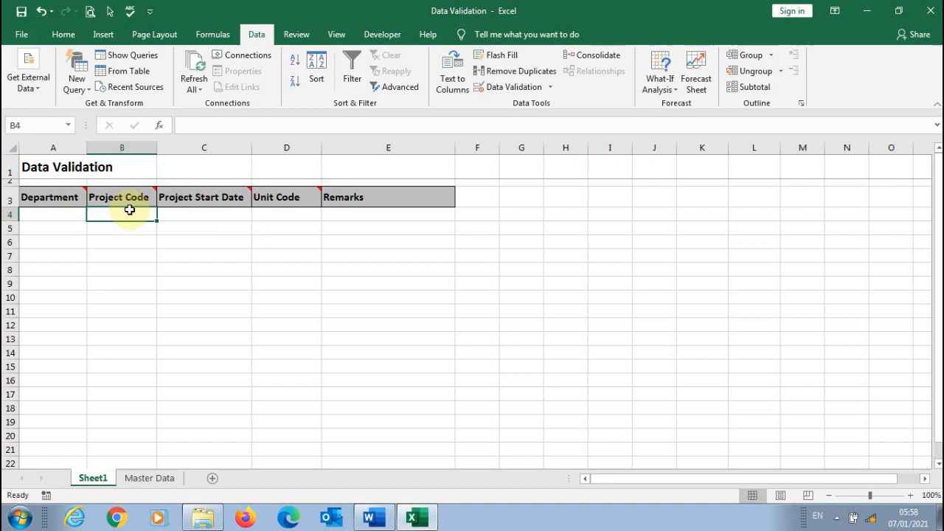
click(500, 89)
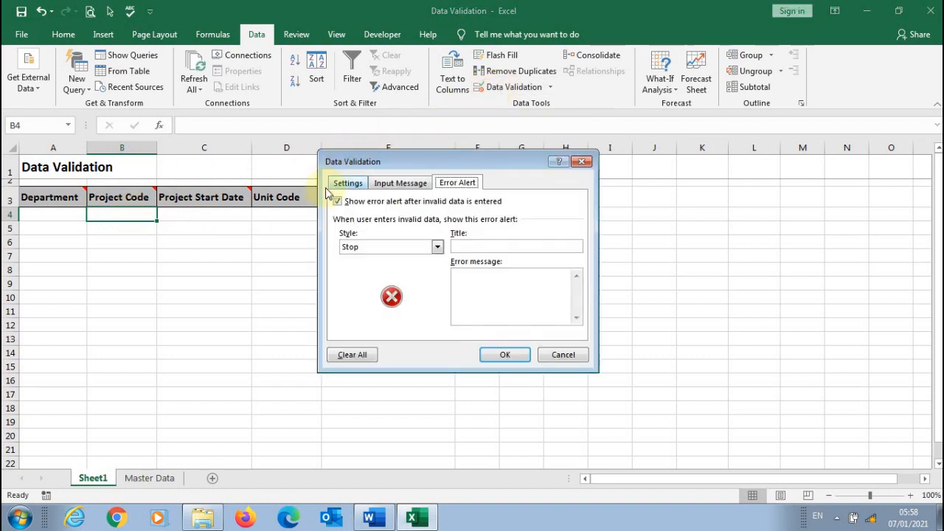
click(349, 183)
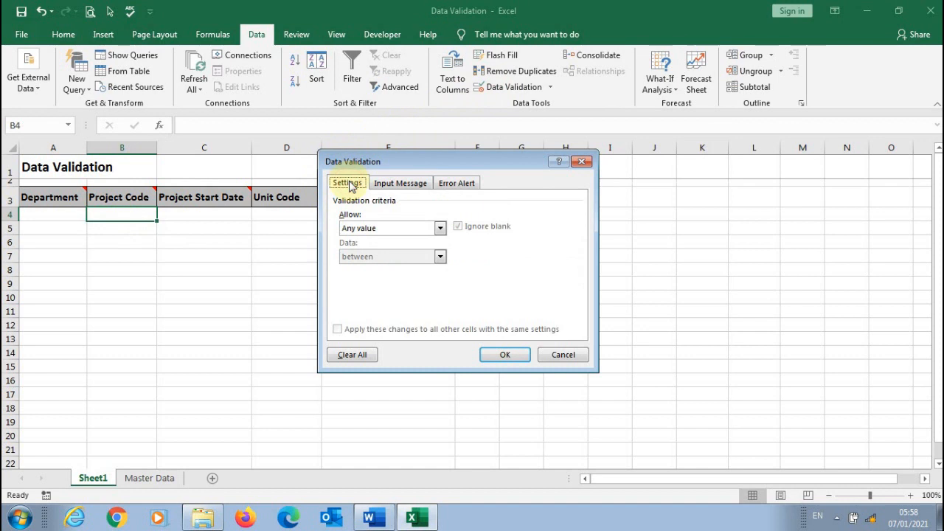
click(397, 231)
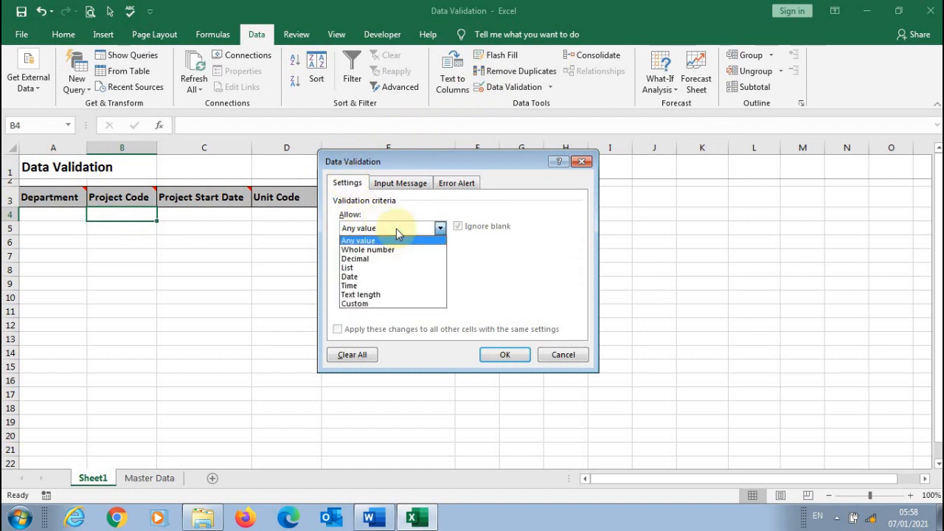
click(379, 294)
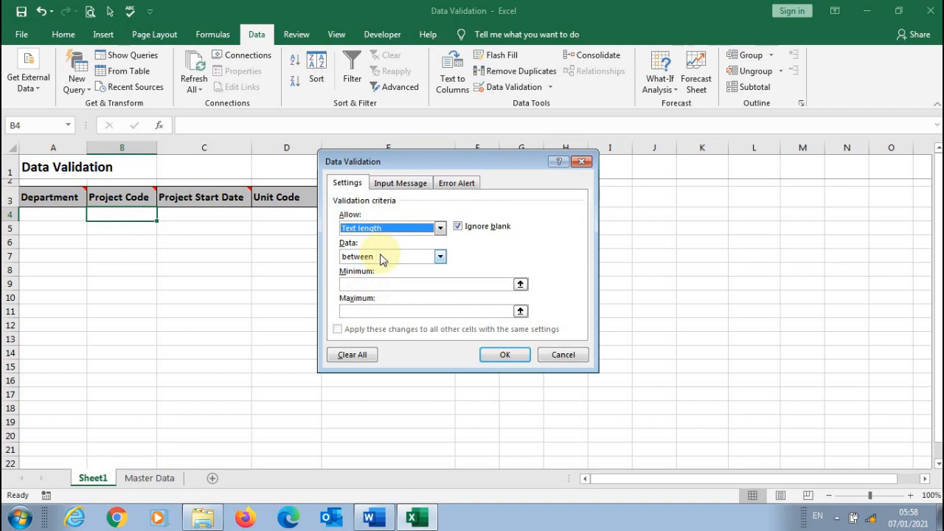
click(382, 258)
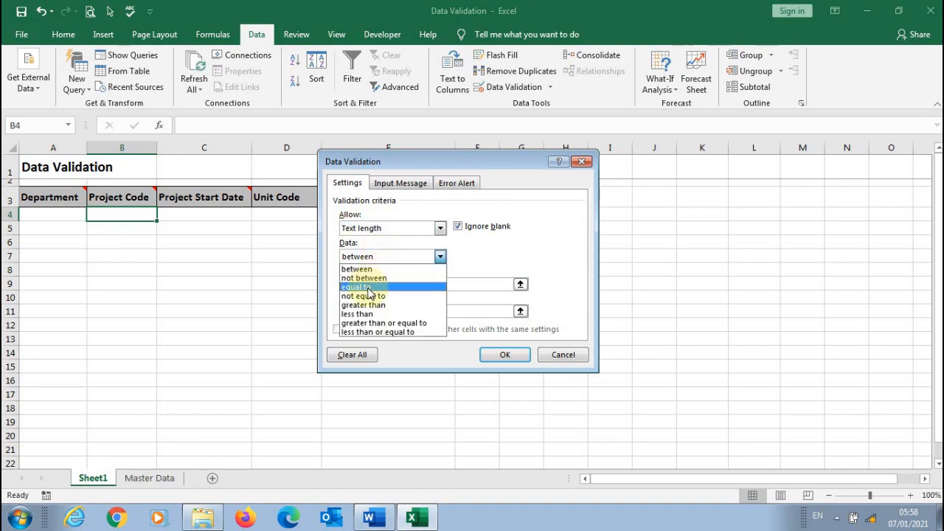
click(367, 287)
click(367, 284)
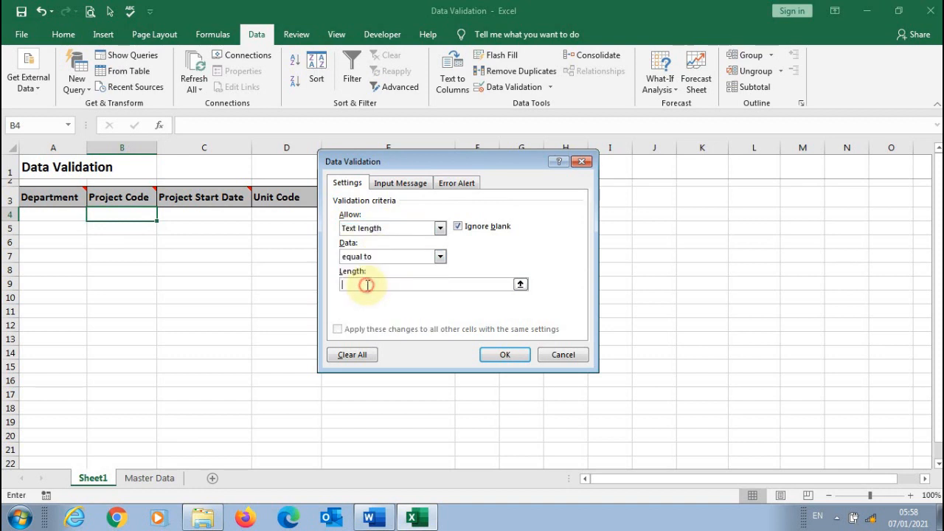
text(4)
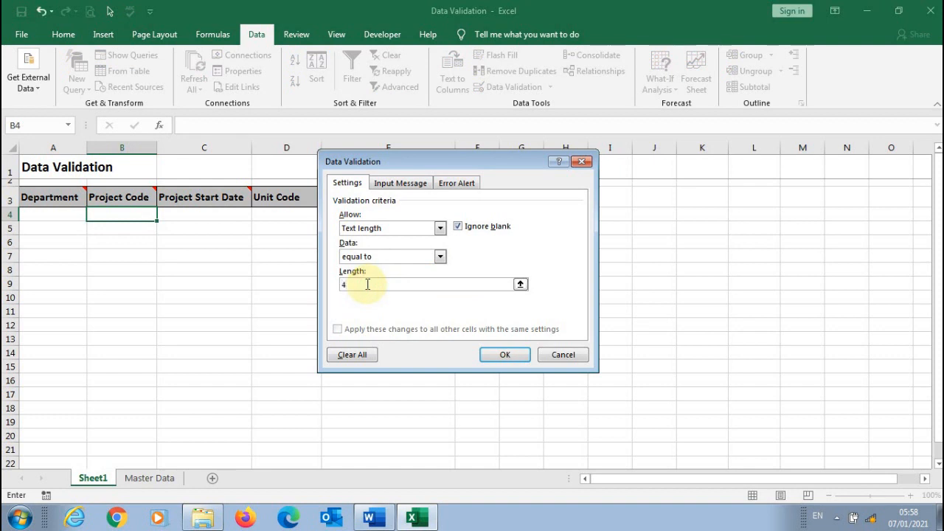
Give cell B4's validation an input message titled "Attention Please!" reading "Please enter 4 digits project registration code."
click(416, 184)
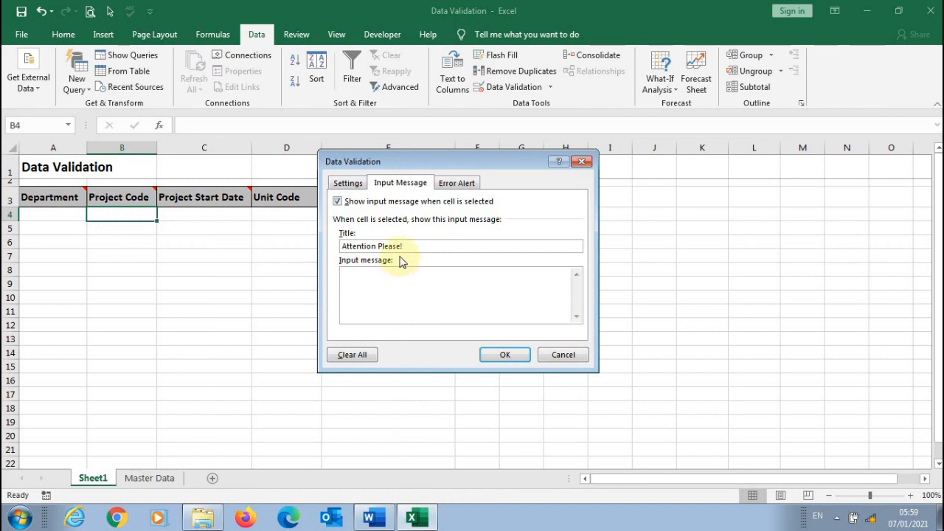
click(401, 280)
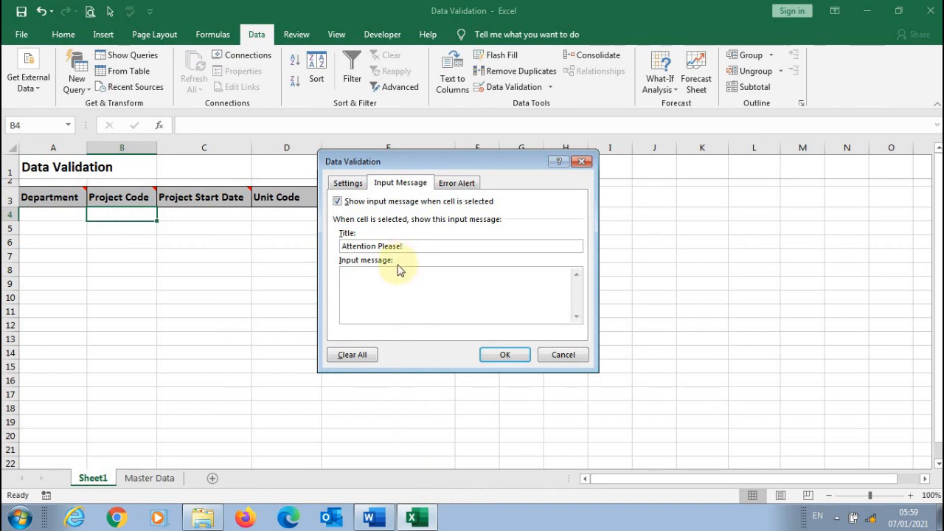
text(Please enter 4 digits project registration code.)
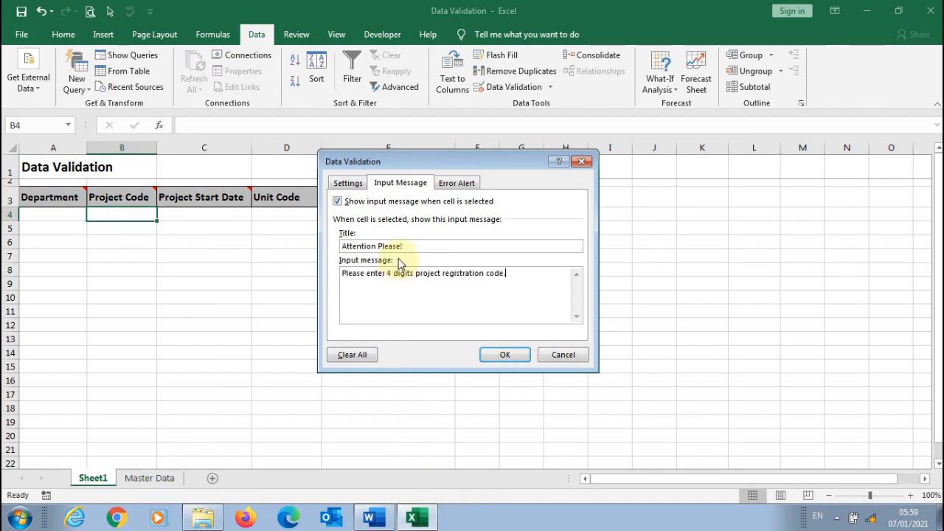
Give cell B4 a Stop error alert titled "Wrong Data Entered" with the message "Please enter 4 digits project registration code." and apply the validation
click(450, 183)
click(505, 247)
text(Wrong Data Entered)
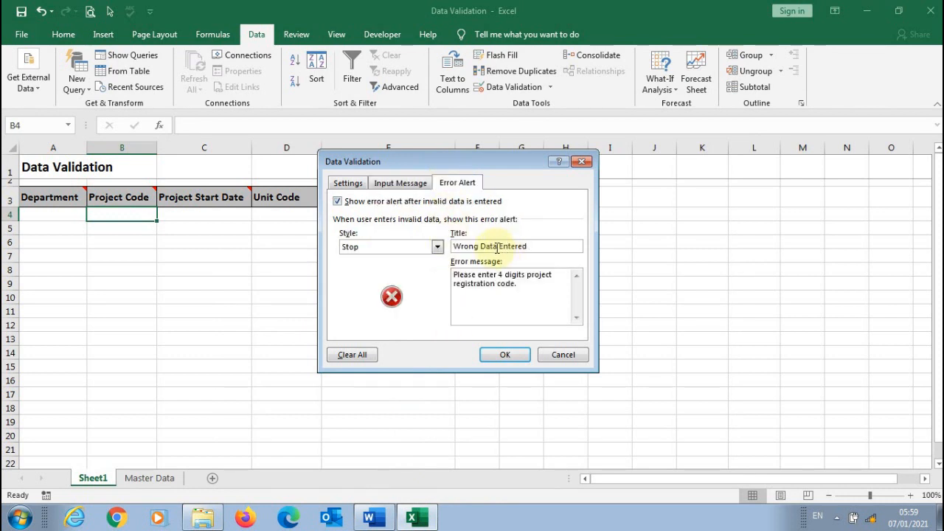
click(505, 354)
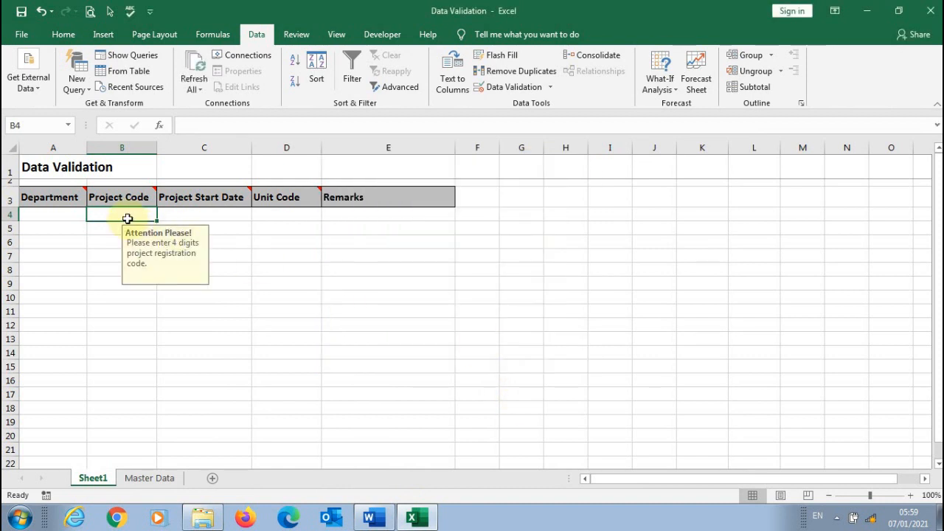
Test the Project Code validation in cell B4 by entering 1234, and try to replace it with 12345
text(1234)
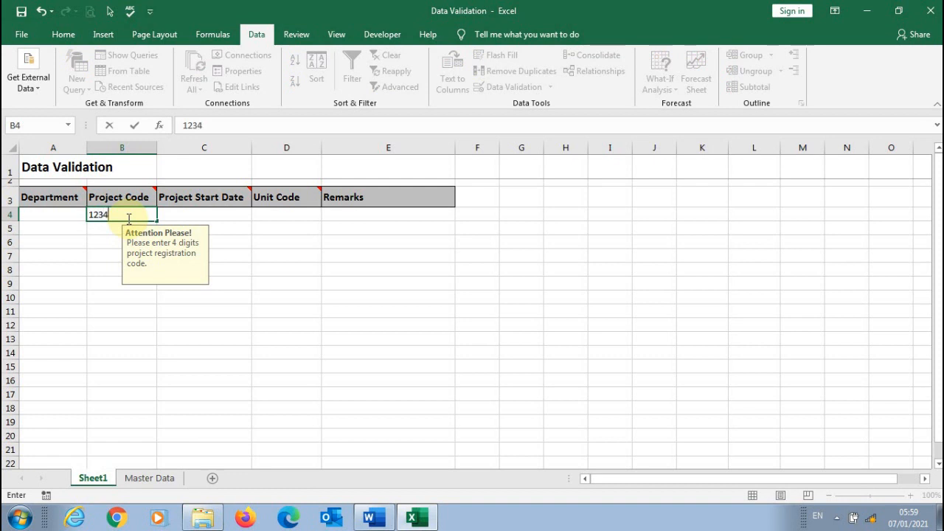
key(Return)
click(127, 215)
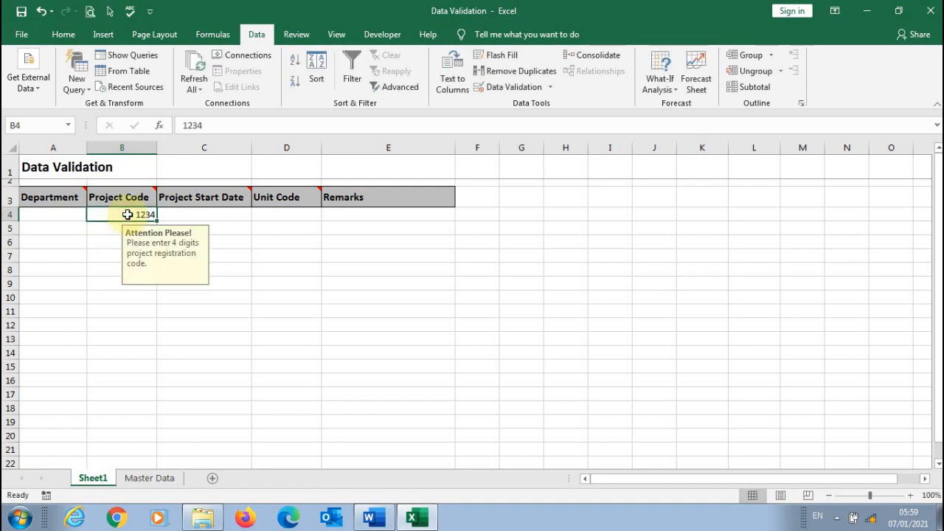
text(12345)
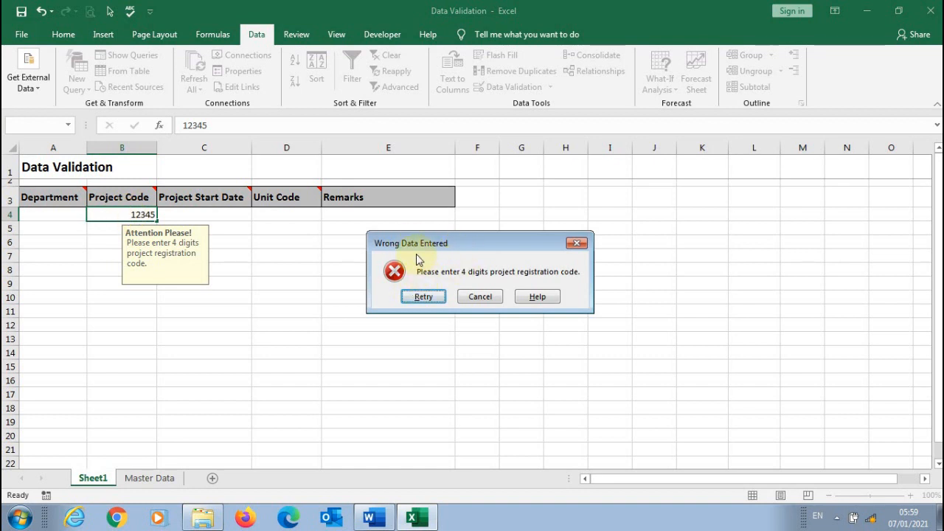
click(480, 297)
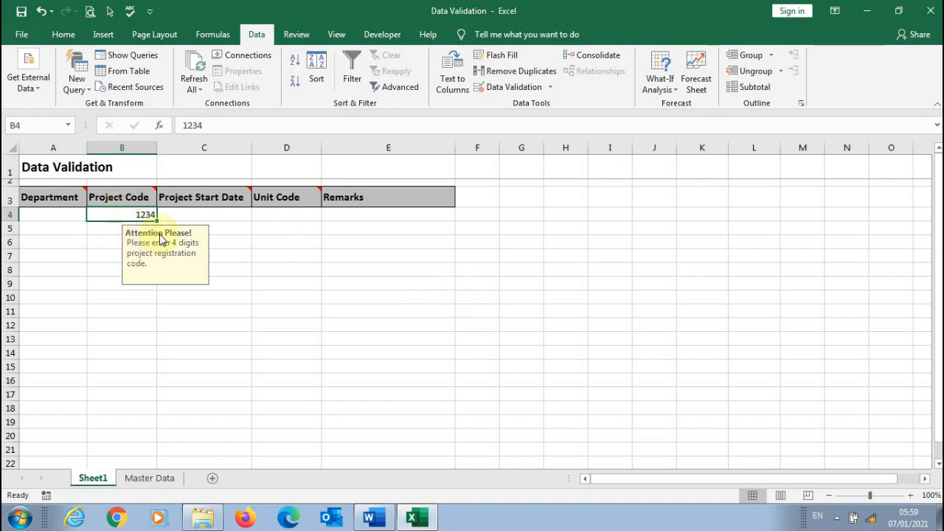
Set the validation of the Project Start Date cell C4 to allow only dates greater than =today()
click(196, 220)
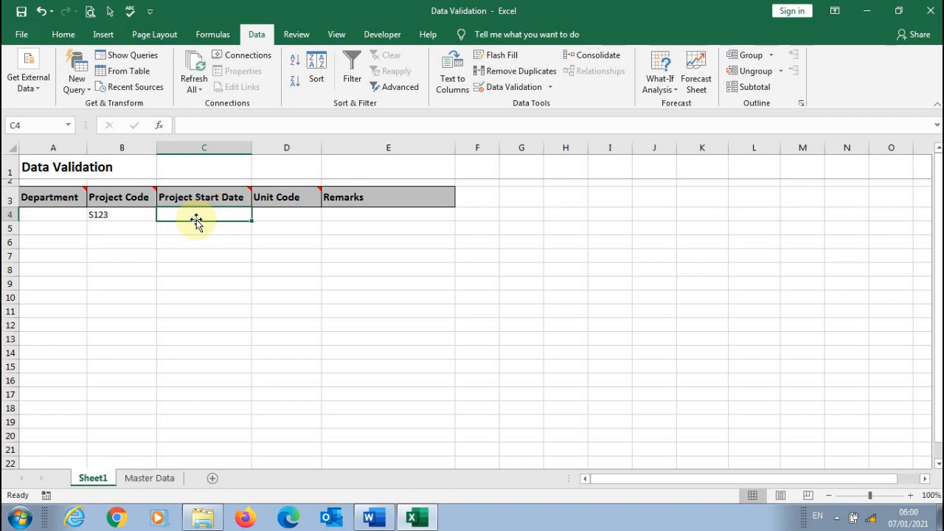
click(508, 90)
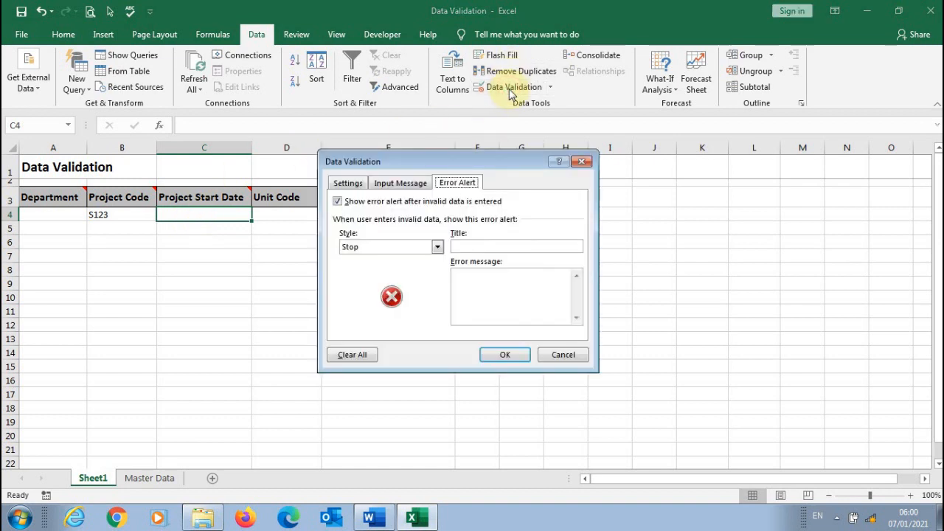
click(343, 184)
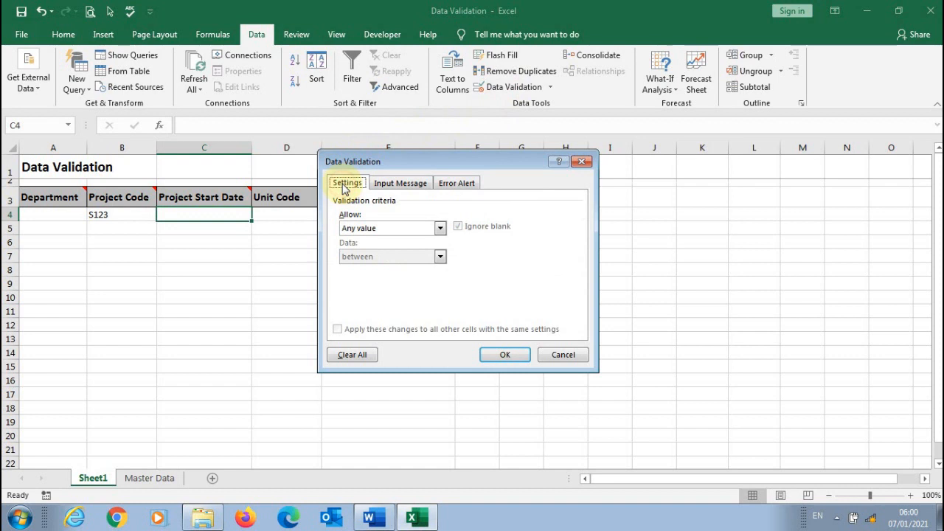
click(370, 228)
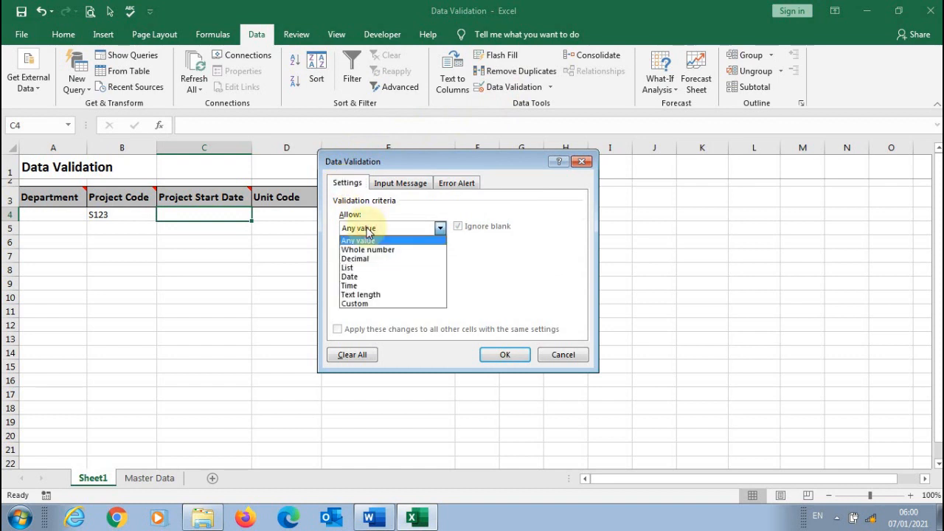
click(352, 277)
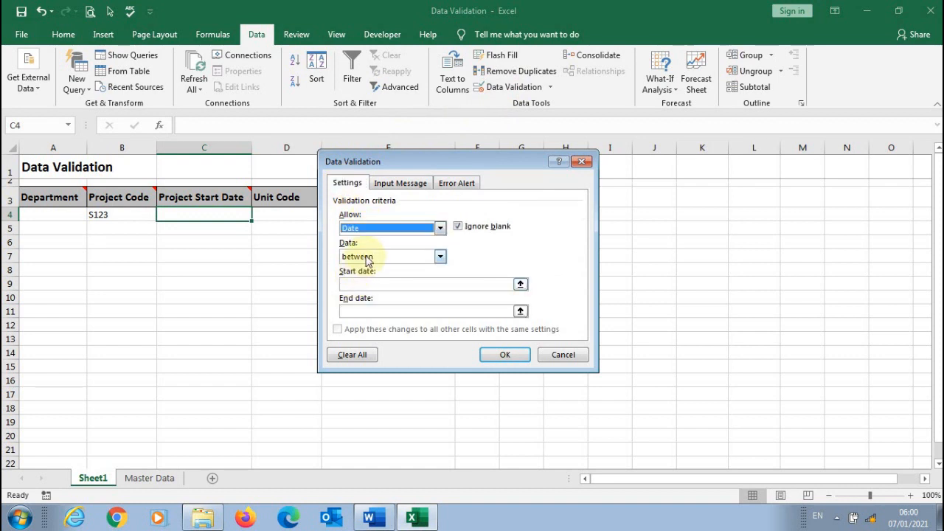
click(368, 258)
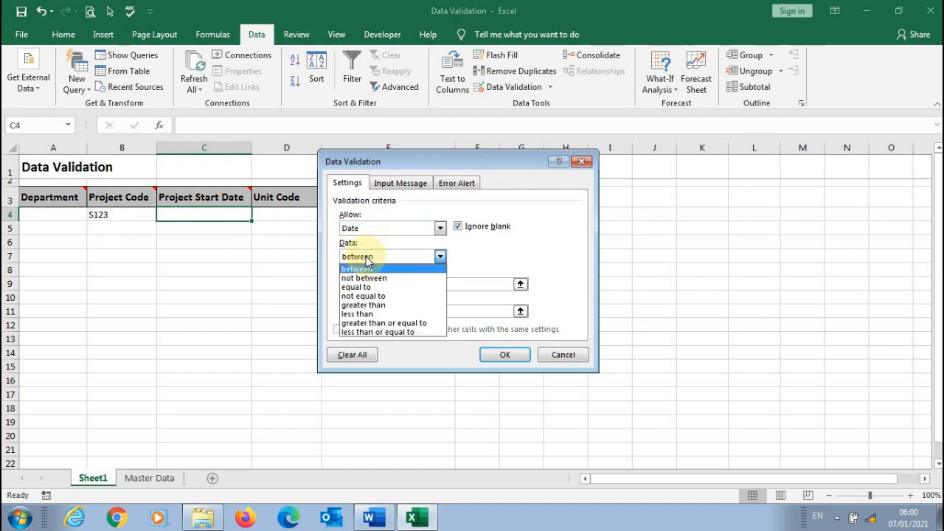
click(363, 305)
click(373, 285)
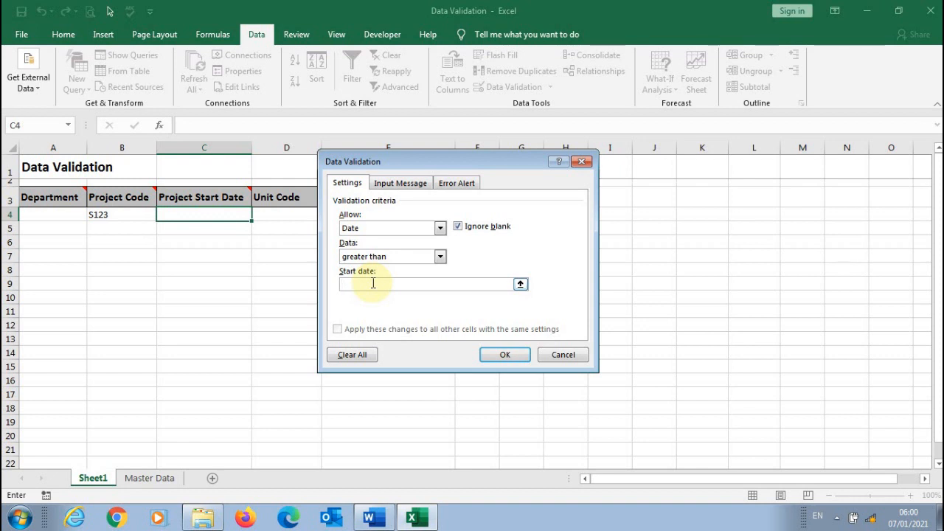
text(=today()
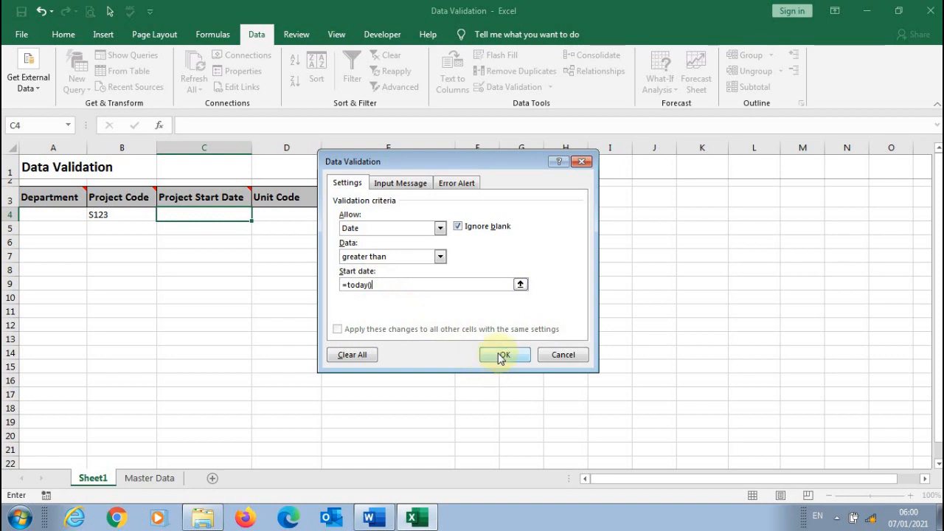
Give C4 an "Attention Please!" input message and "Wrong Date Entered" Stop alert, both saying "Make sure project start date should be in the future.", and apply
click(399, 185)
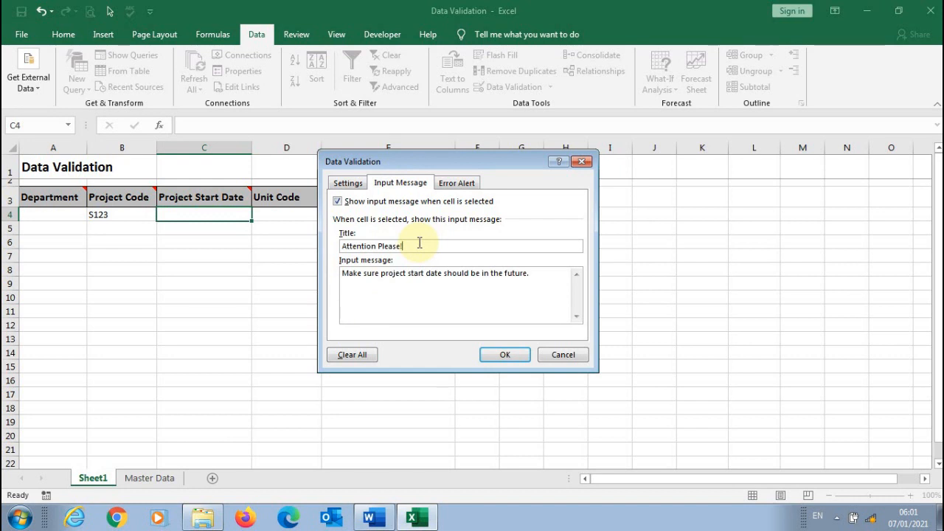
click(457, 183)
click(462, 286)
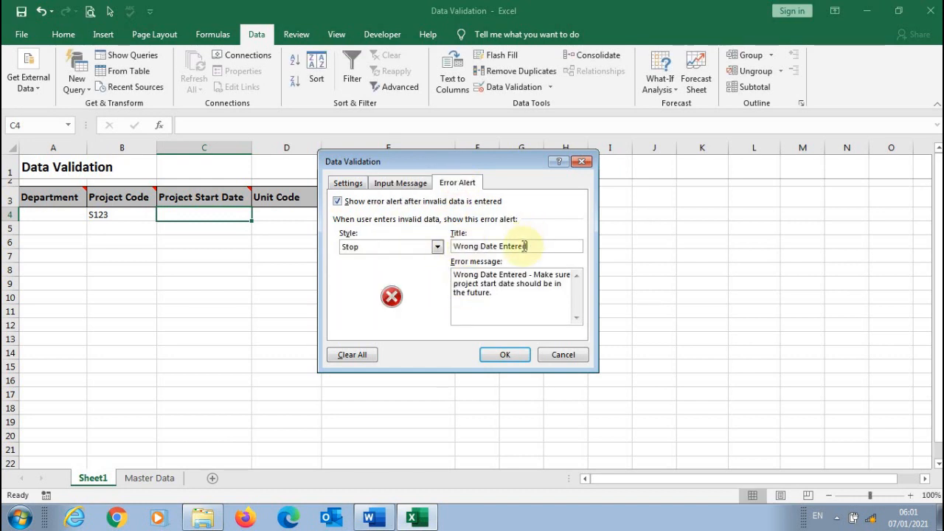
click(505, 354)
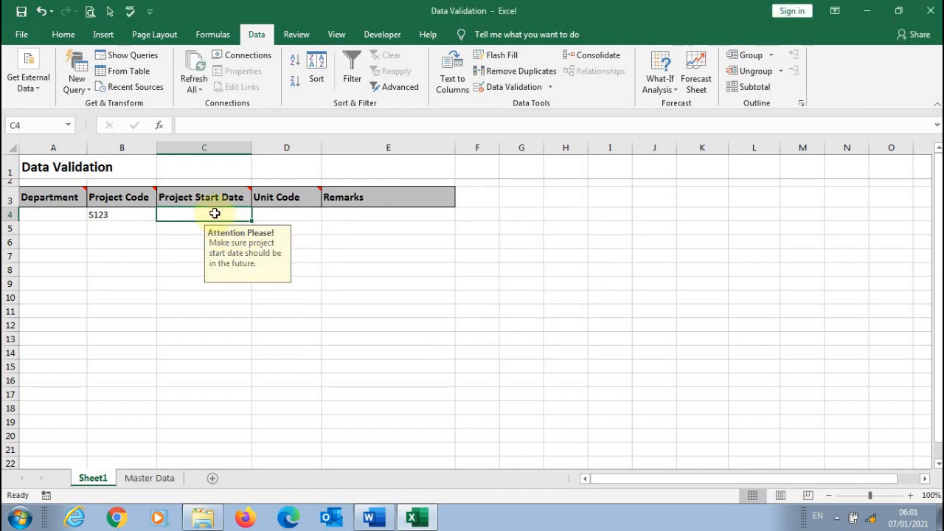
Test the start date validation by trying to enter today's date, 07/01/2021, in cell C4, and abandon the entry
key(ctrl+semicolon)
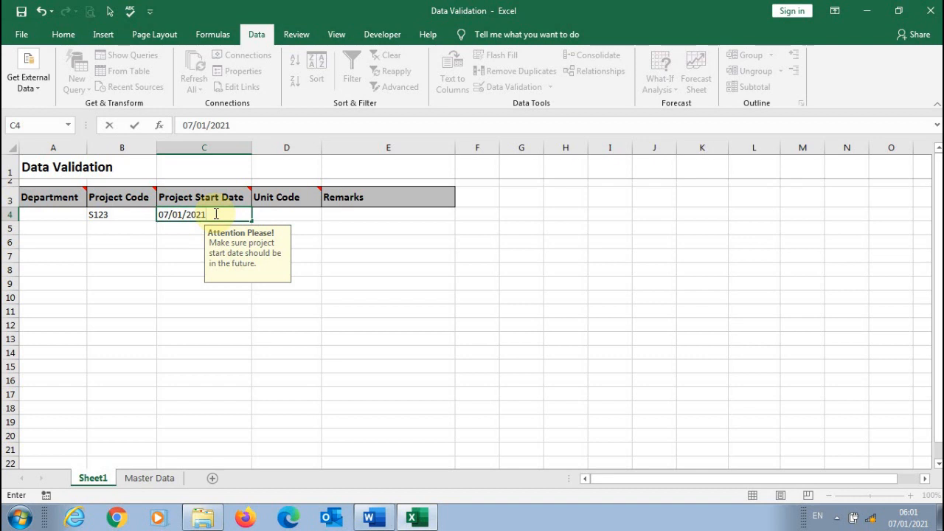
key(Return)
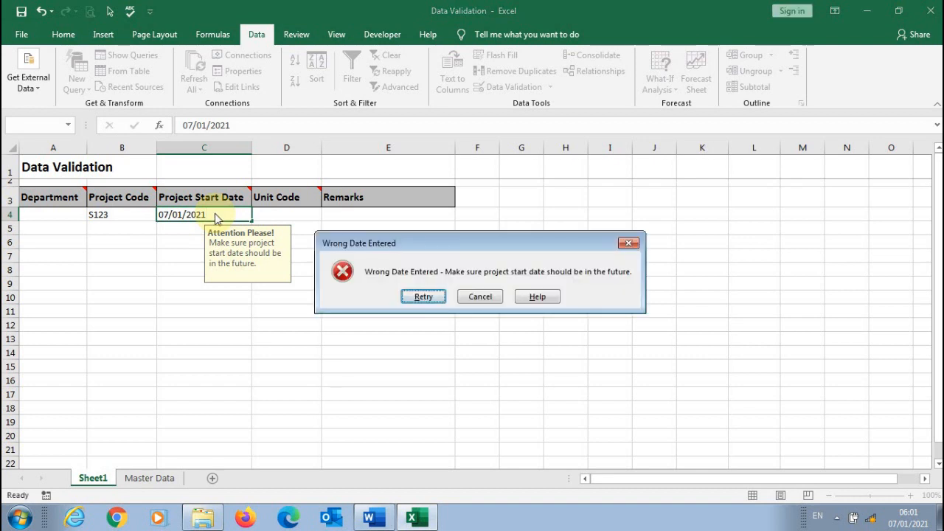
click(475, 304)
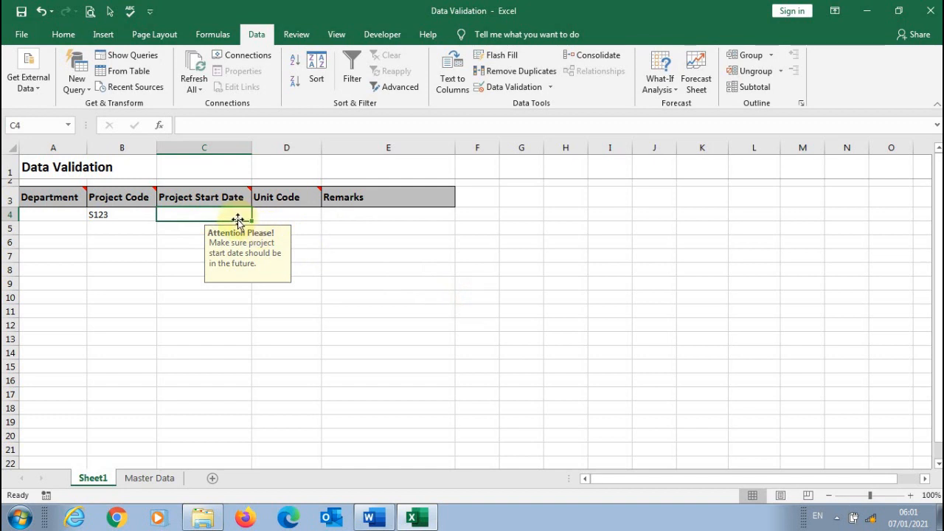
Try the past start date 01-01-21 in cell C4, and correct the entry to 01-02-21
text(01-01-21)
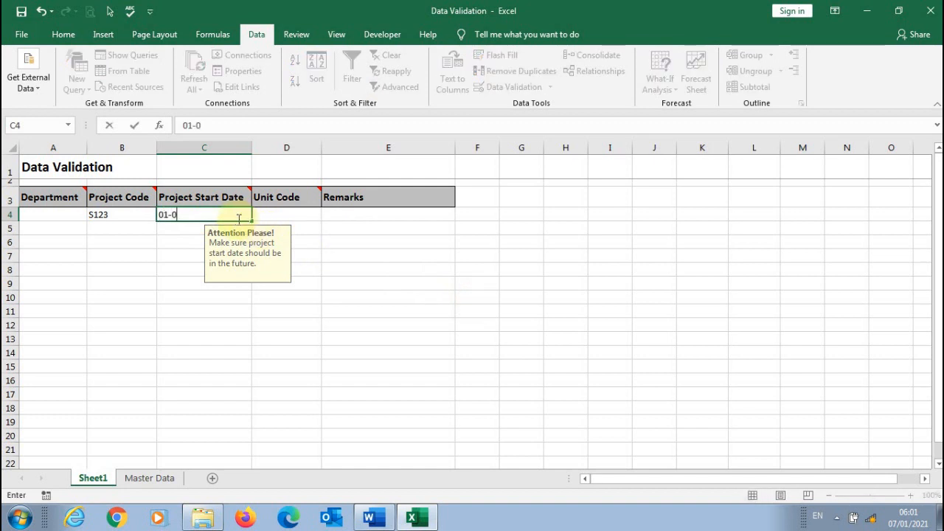
key(Return)
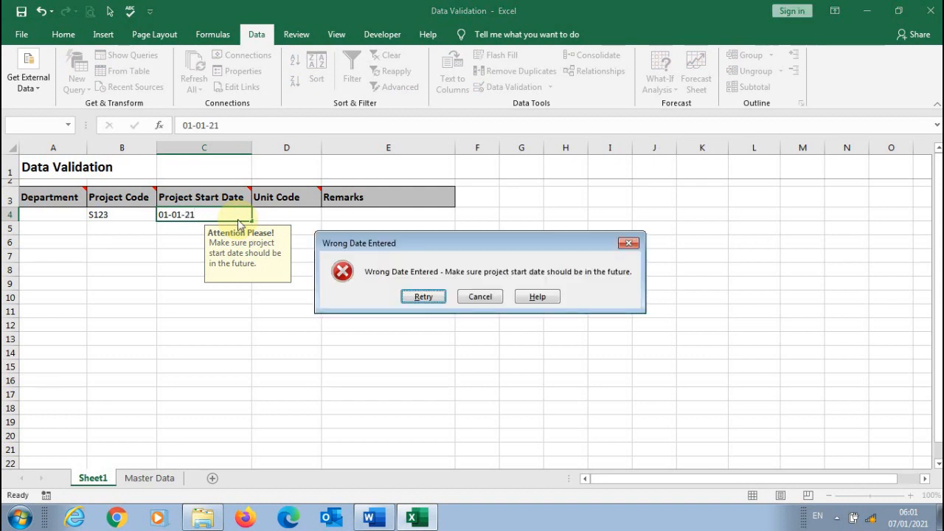
click(423, 297)
double_click(177, 214)
text(02)
key(Return)
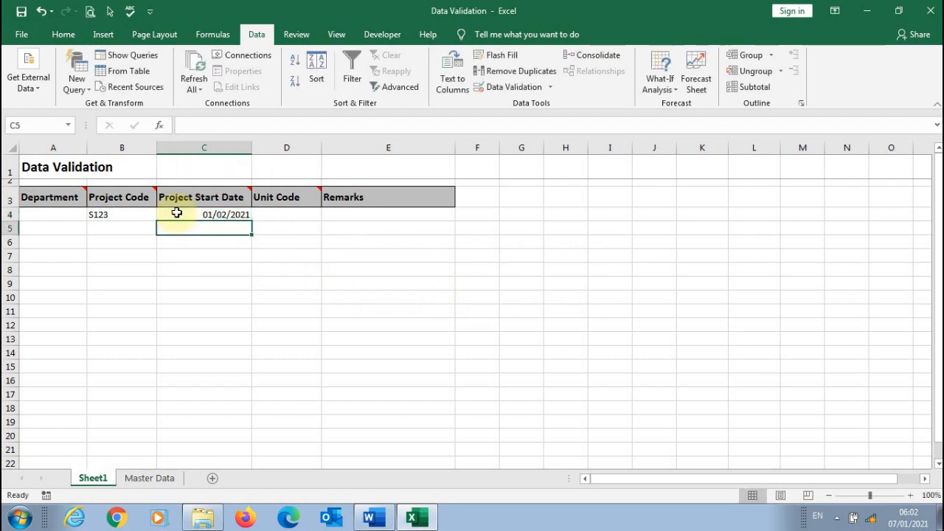
Set the validation of the Unit Code cell D4 to allow only whole numbers between 2100 and 2999
click(291, 212)
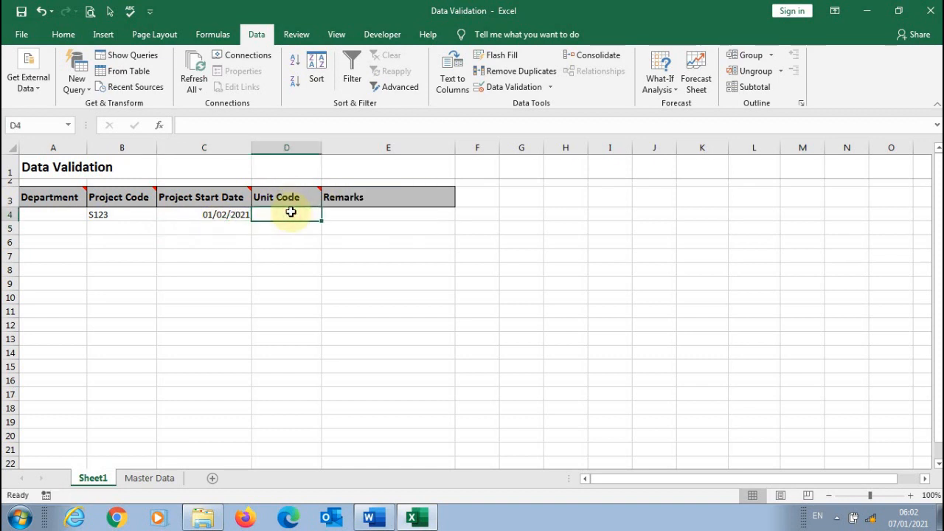
mouse_move(294, 198)
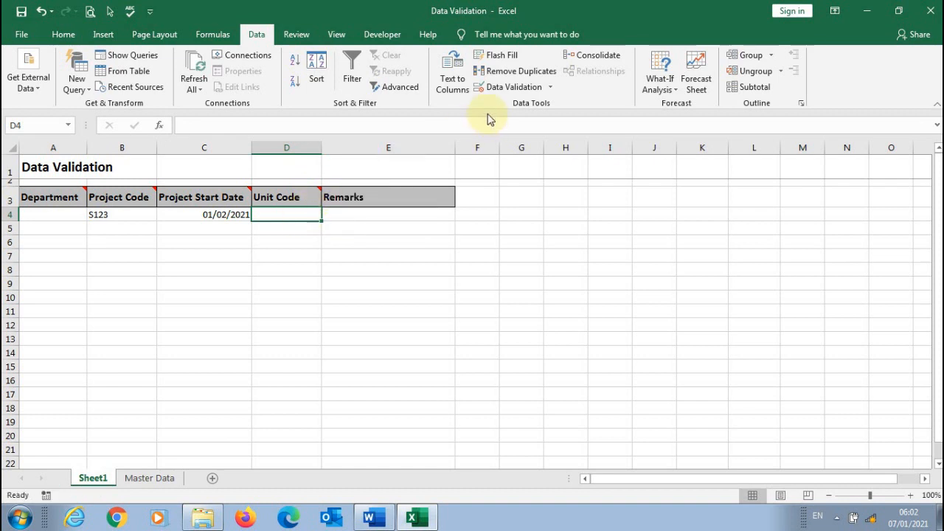
click(494, 92)
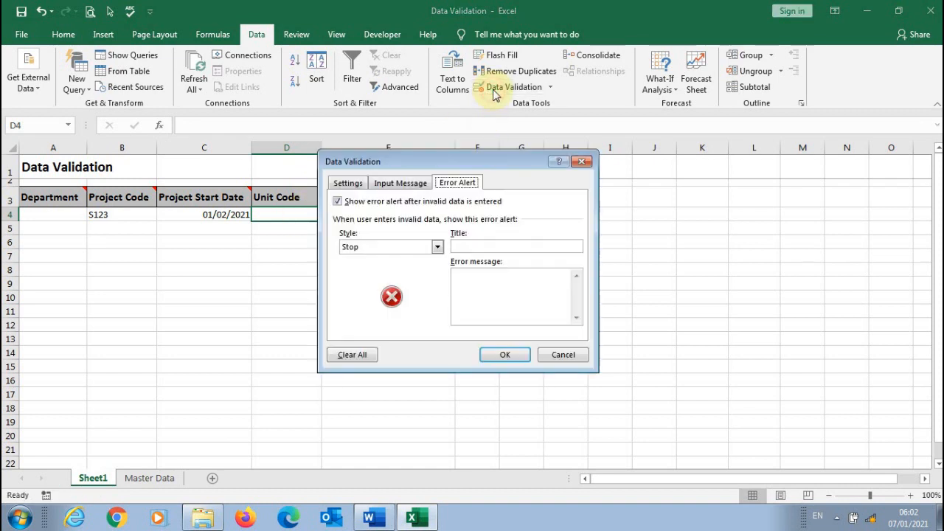
click(351, 184)
click(371, 229)
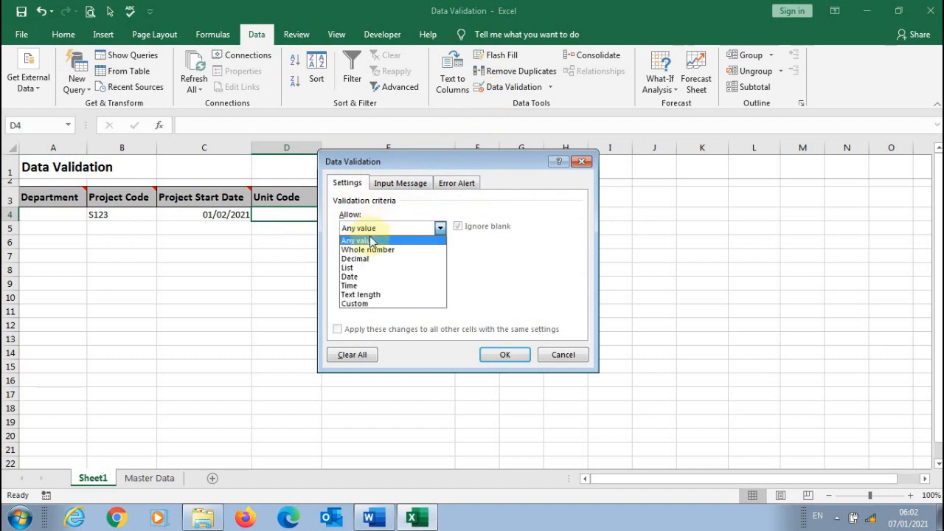
click(371, 250)
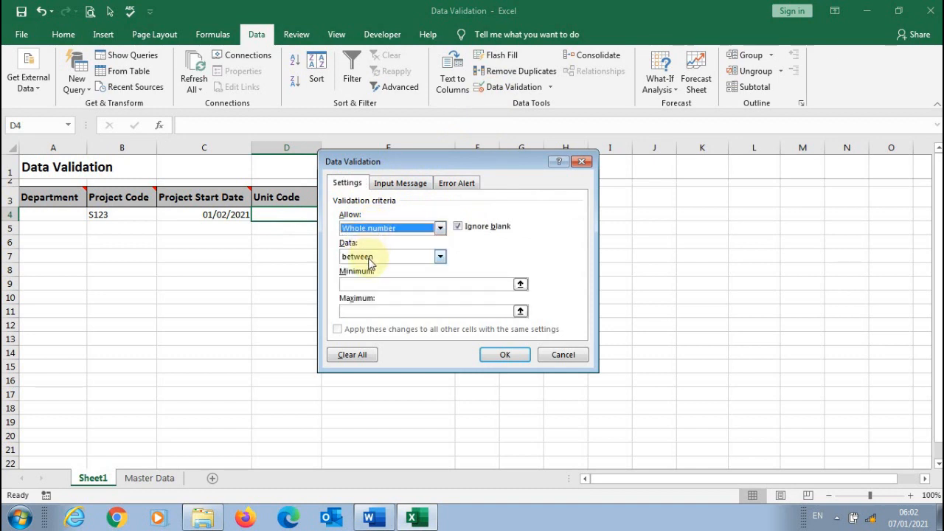
click(365, 285)
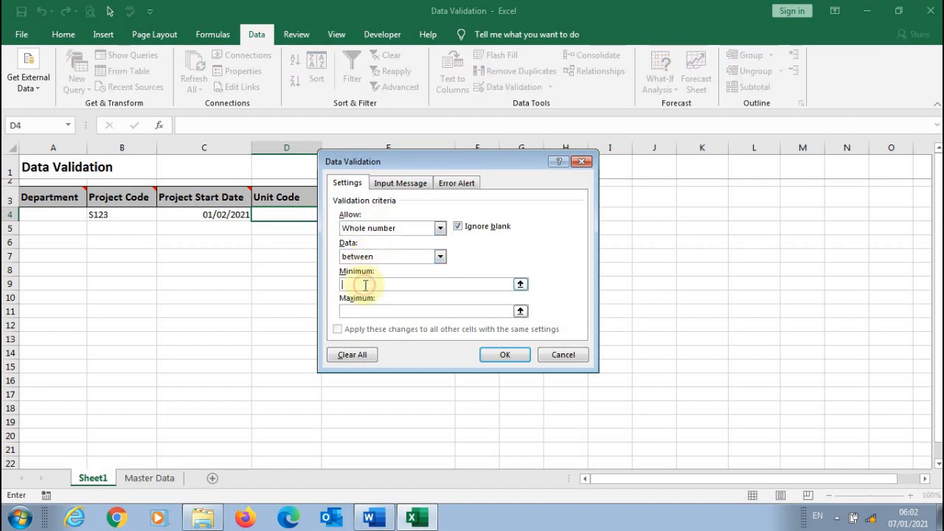
text(2100)
click(360, 310)
text(2)
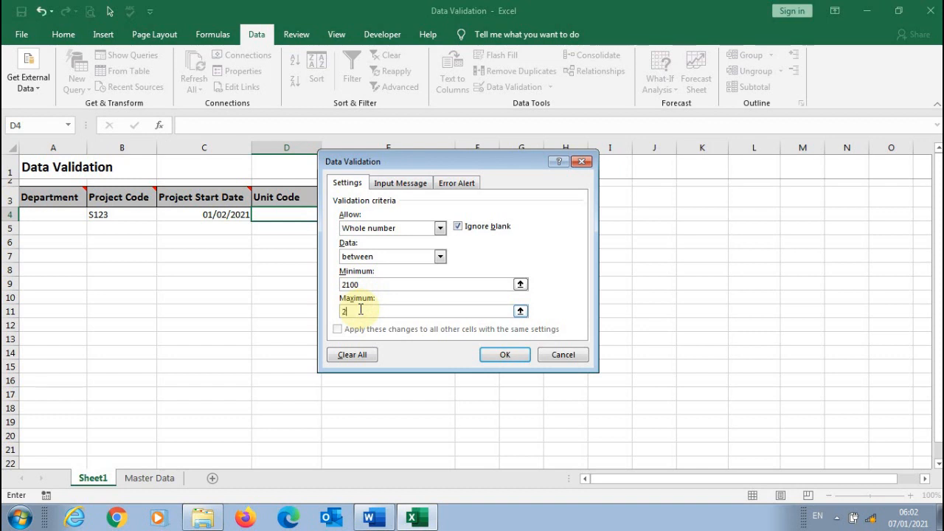
text(999)
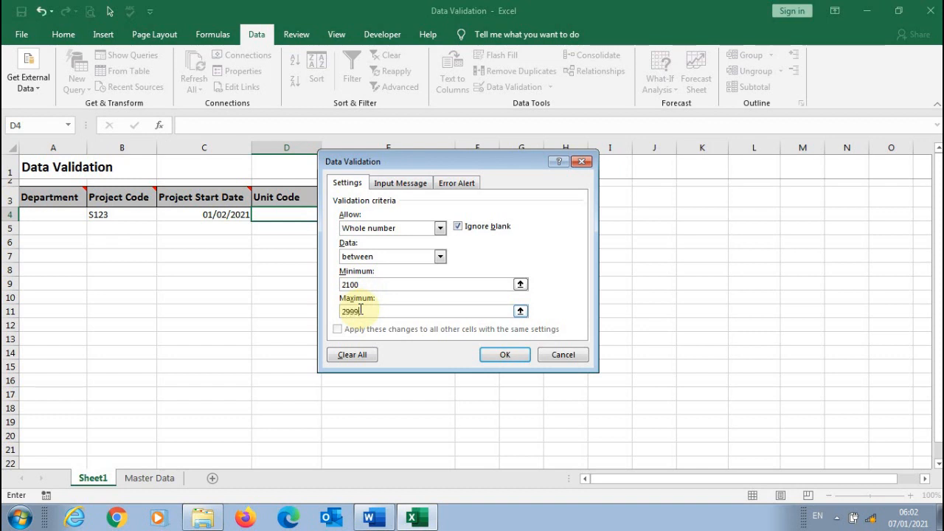
Give D4 an "Attention Please!" input message and "Wrong Data Entered" Stop alert, both reading "Please enter 4 digits unit code which should be between 2100 to 2999."
click(419, 183)
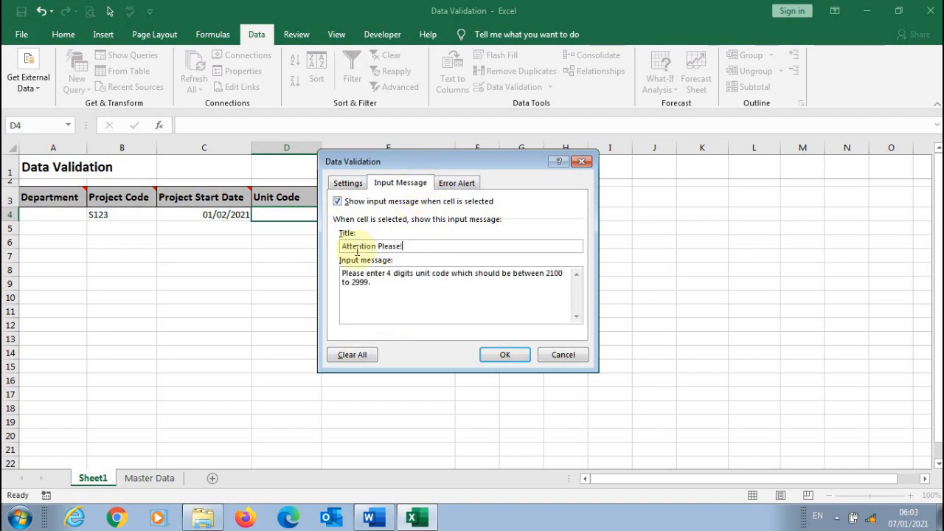
click(390, 283)
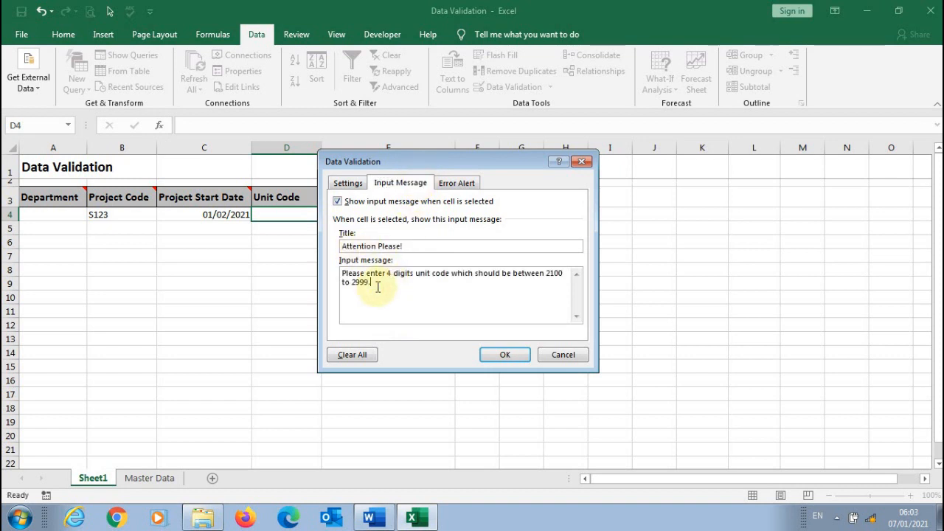
click(471, 182)
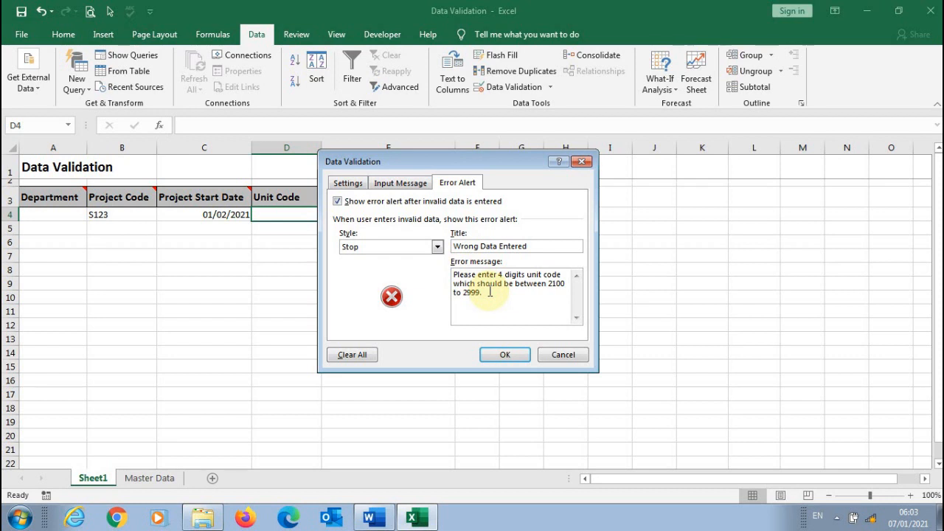
click(504, 354)
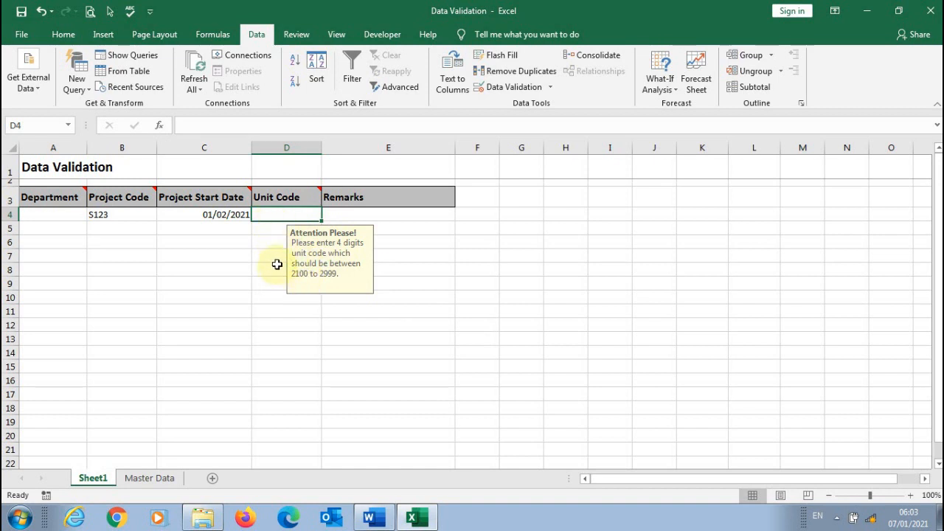
Test the Unit Code validation in cell D4 by trying 2000, and replace the entry with 2110
text(2)
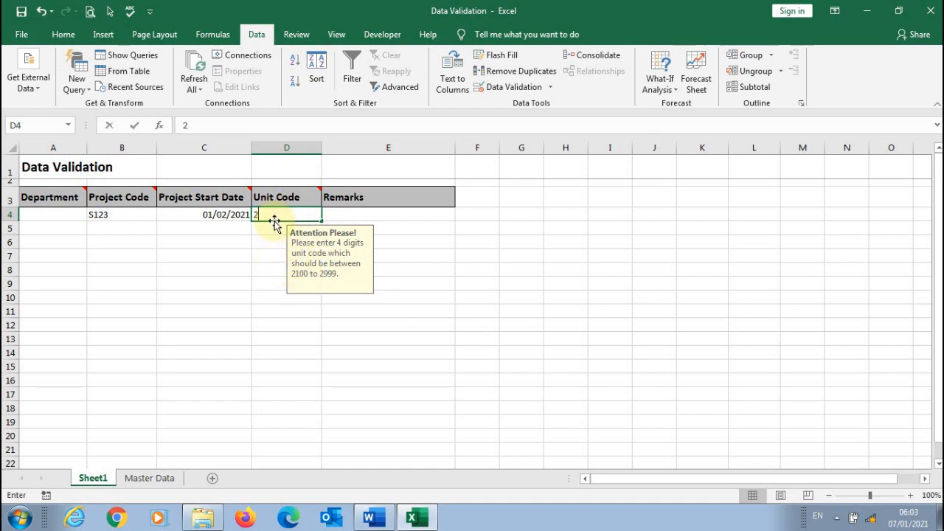
text(000)
key(Return)
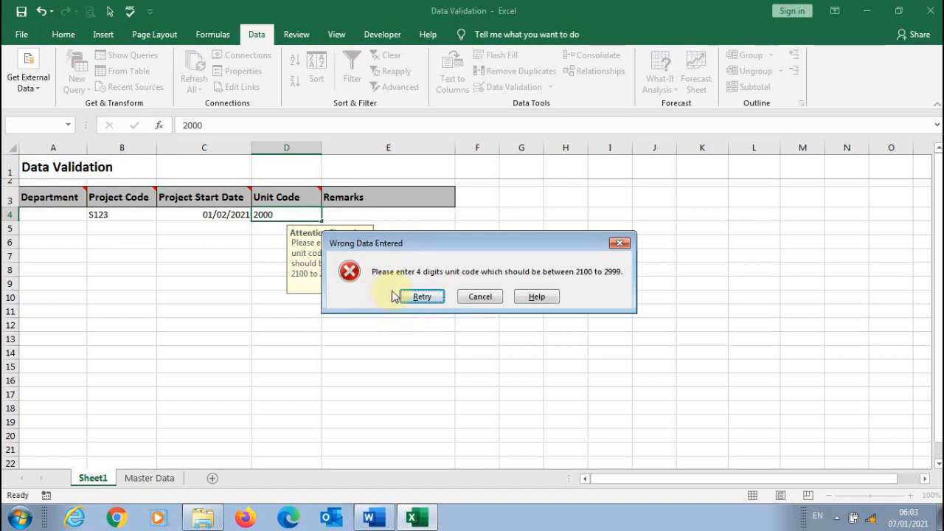
click(422, 297)
text(2110)
key(Return)
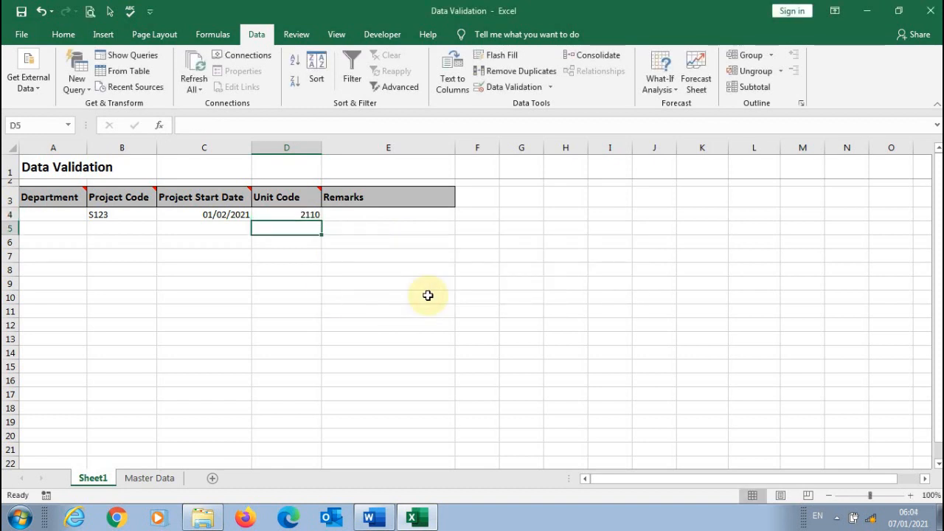
click(66, 215)
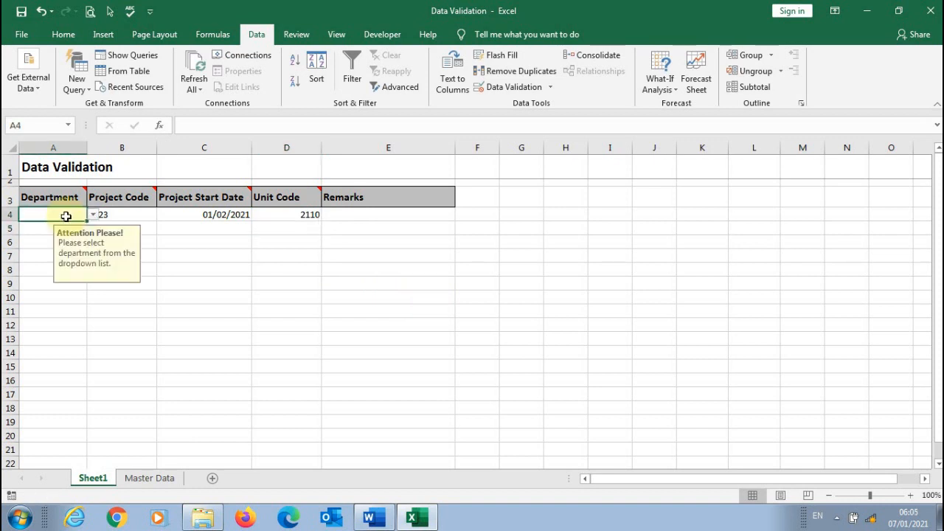
drag(65, 215, 339, 212)
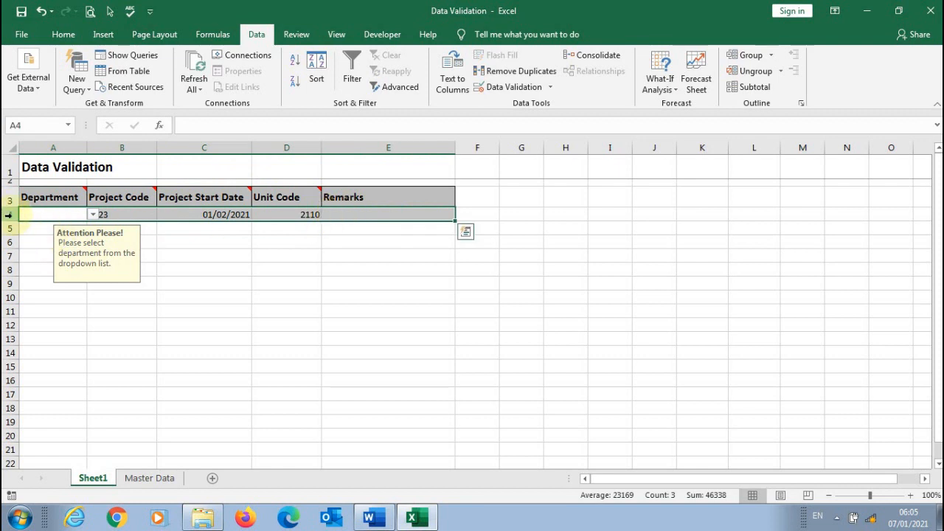
click(9, 214)
click(208, 237)
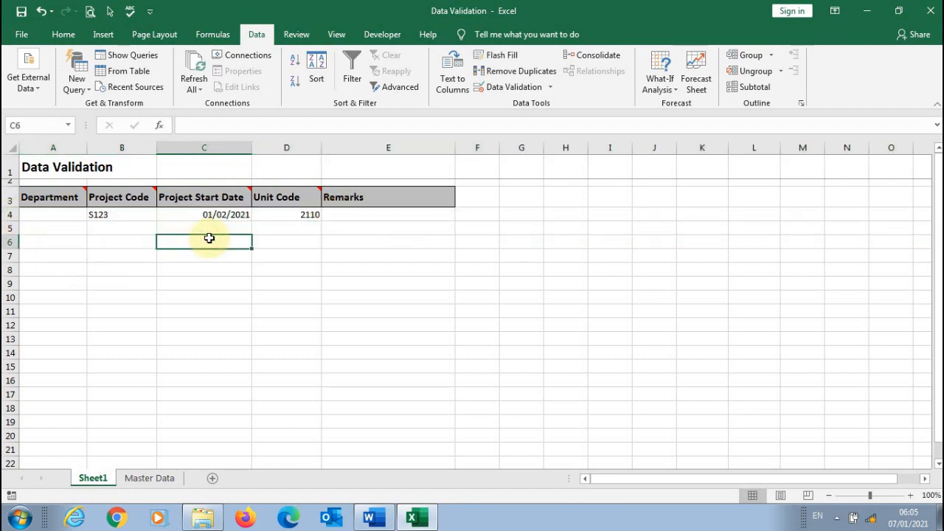
Copy row 4 (A4:E4) and paste only its validation into the rows below, starting from the range A5:A96, with Paste Special
click(49, 229)
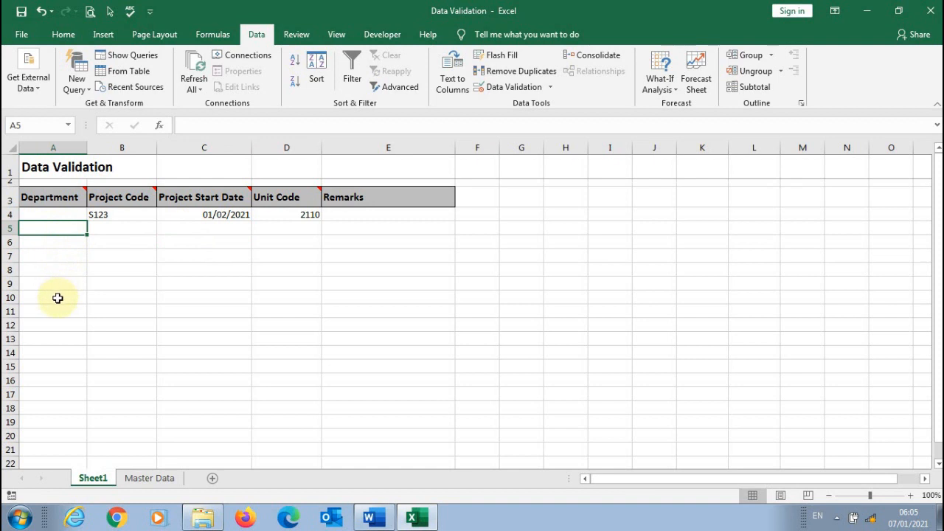
drag(67, 214, 329, 213)
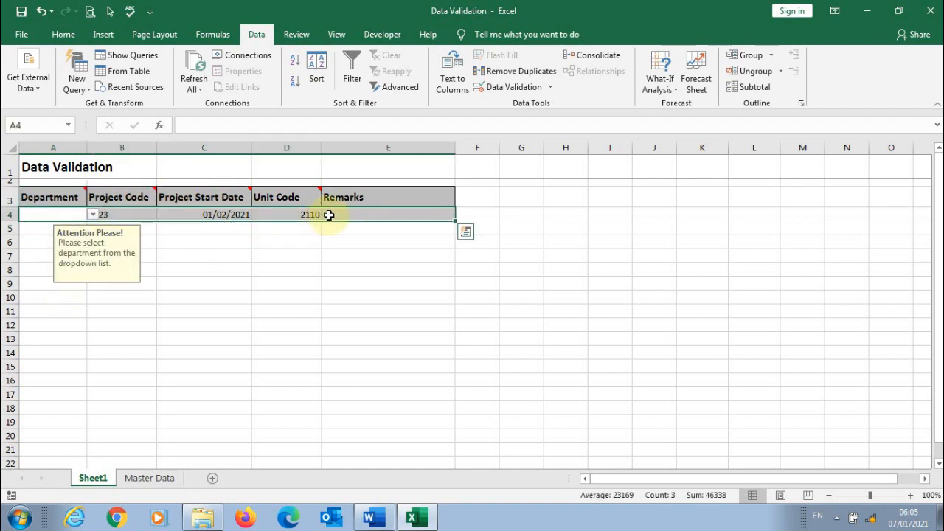
key(ctrl+c)
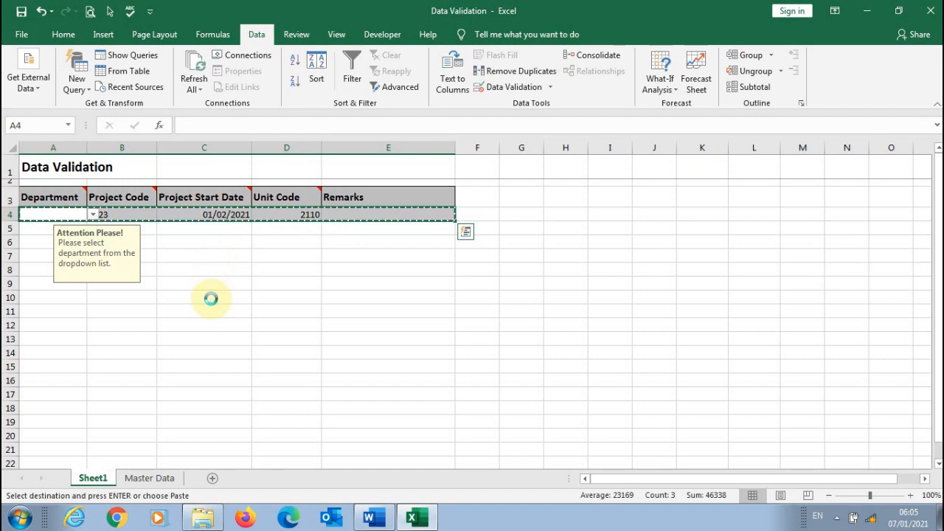
click(33, 232)
drag(34, 231, 39, 452)
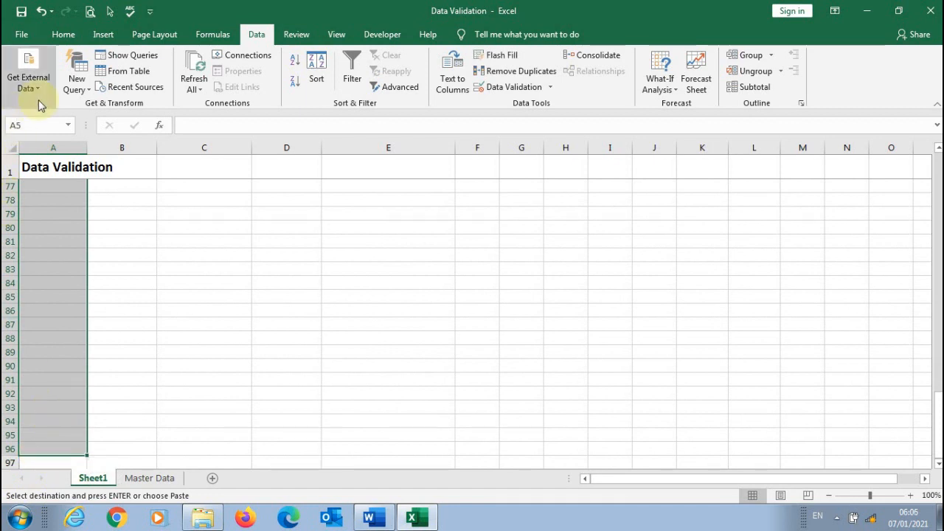
click(63, 34)
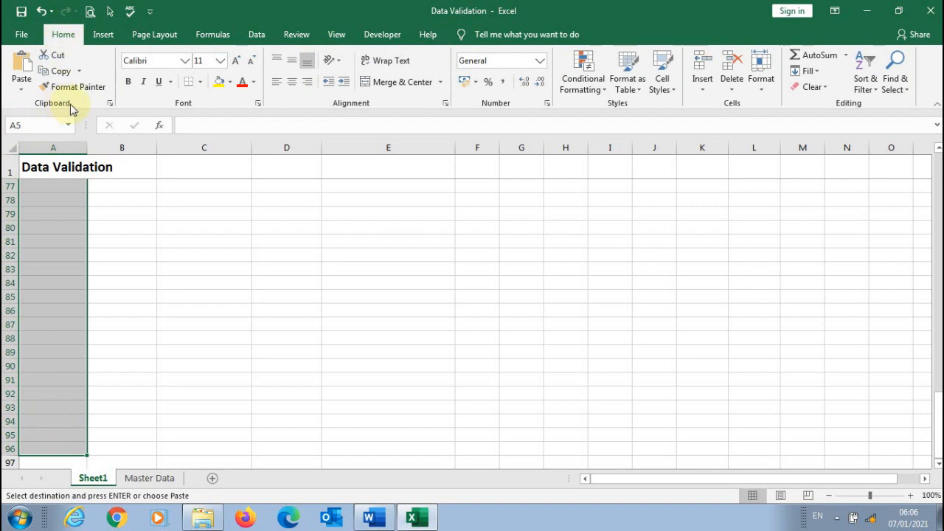
click(28, 96)
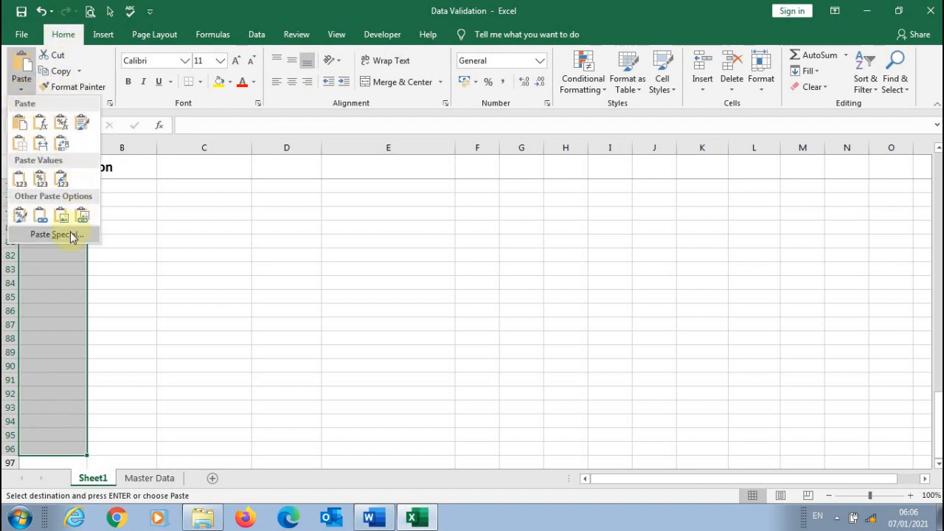
click(71, 234)
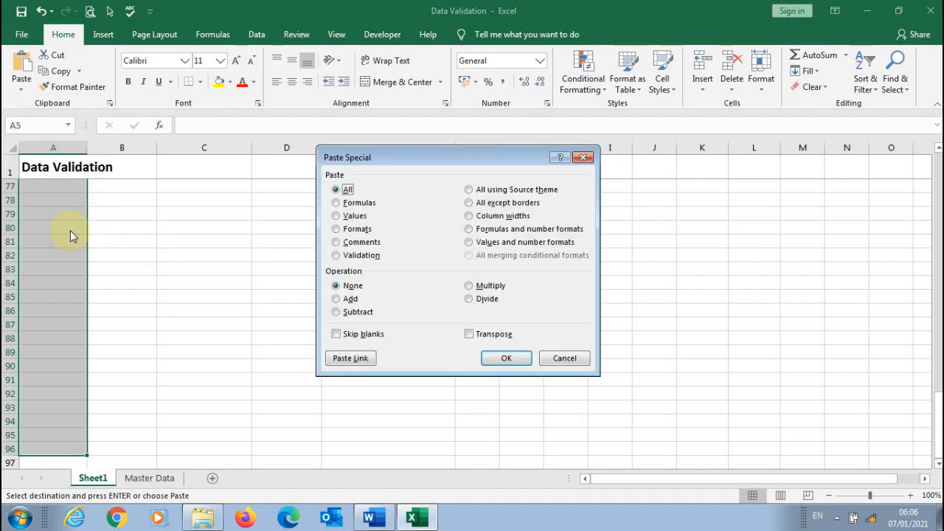
click(353, 256)
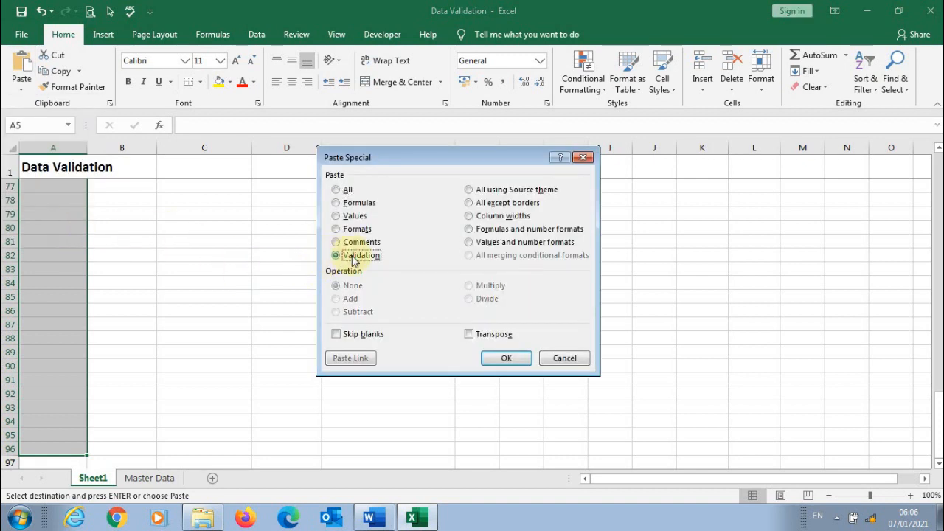
click(494, 358)
Check the pasted validation by selecting cells in columns A to E around rows 81 to 91, plus Department cell A5
drag(939, 451, 940, 443)
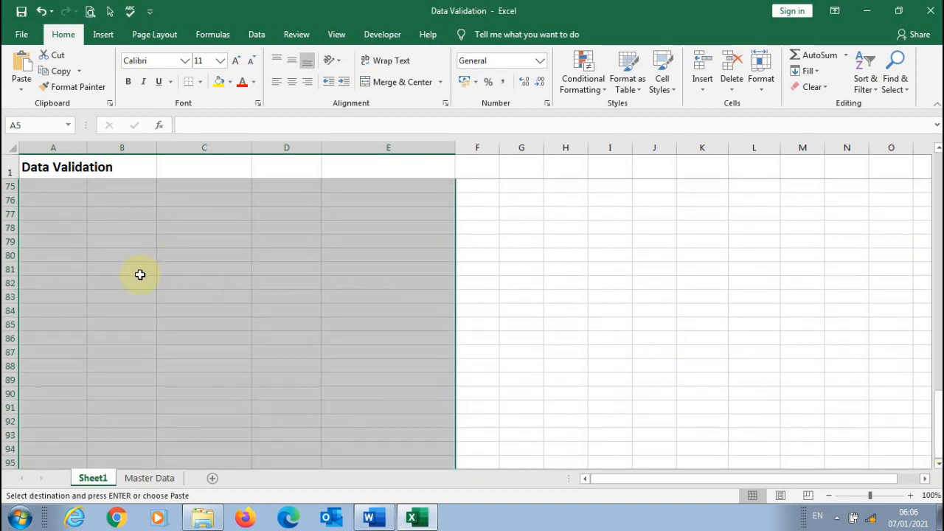
click(72, 267)
click(52, 345)
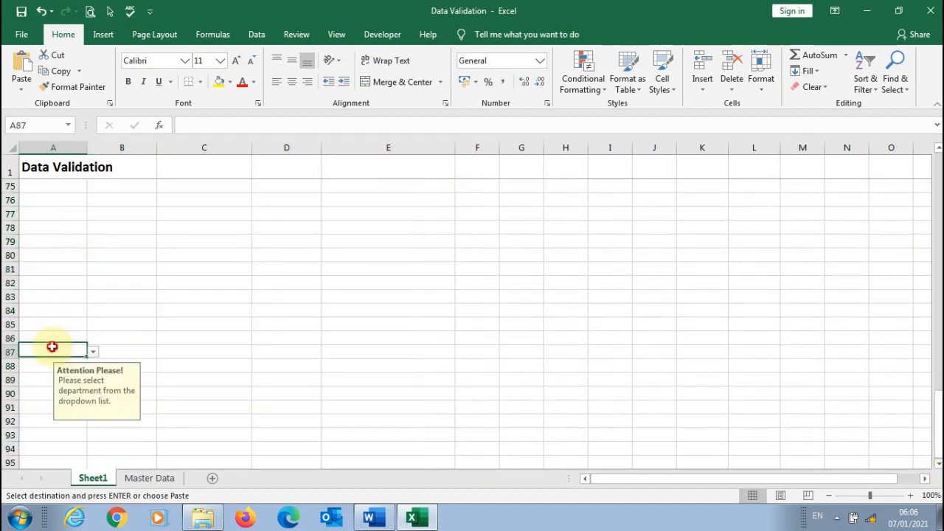
click(218, 295)
click(163, 396)
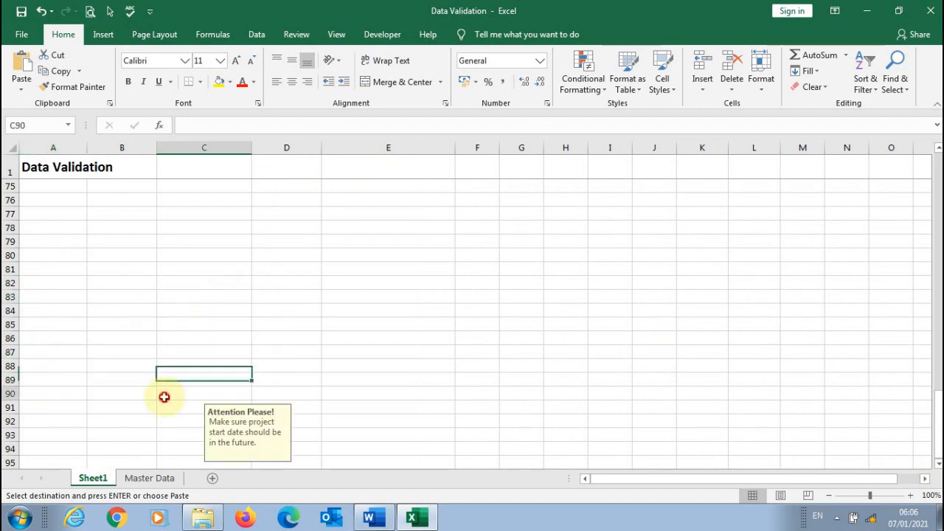
click(288, 391)
click(441, 402)
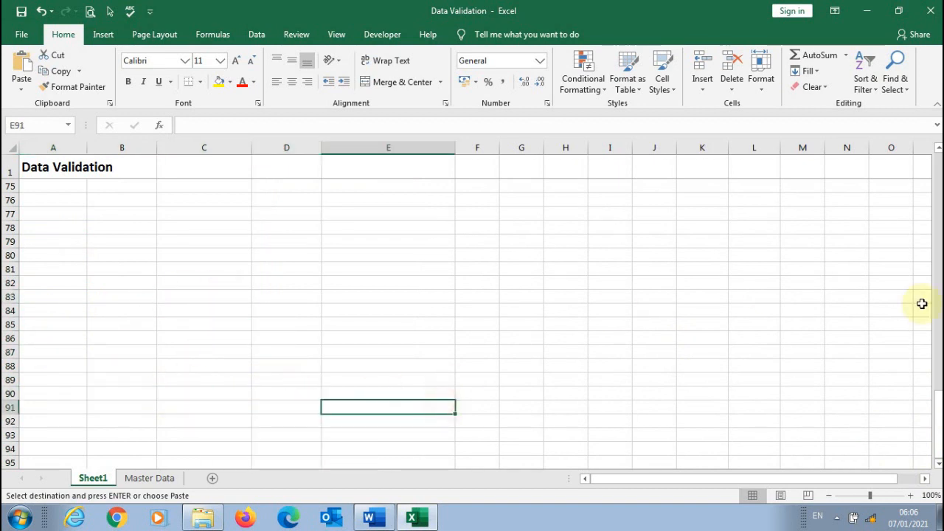
drag(939, 402, 940, 156)
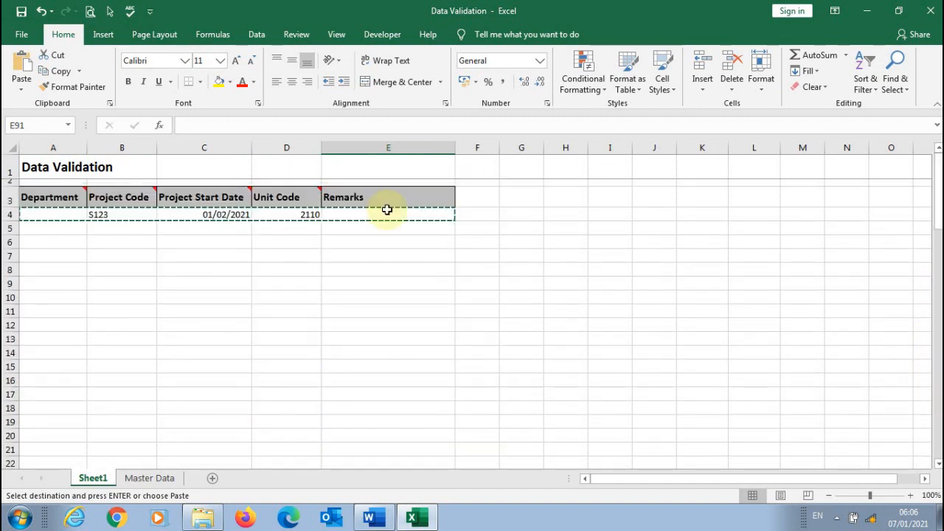
click(56, 224)
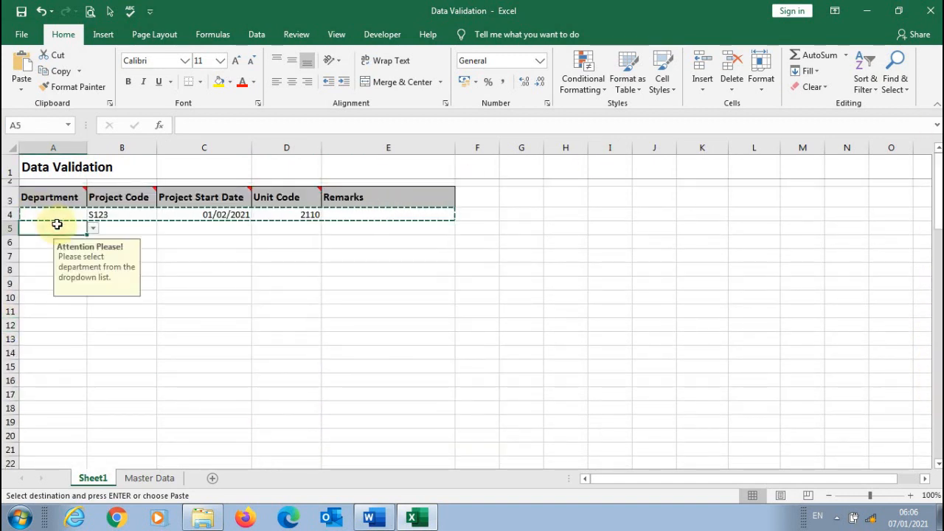